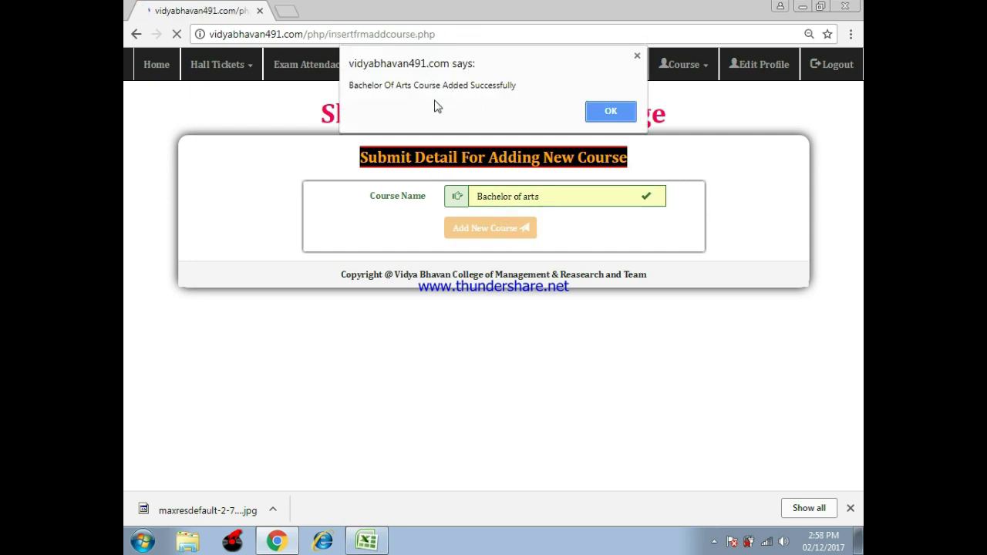
Dismiss the course-added message and open the form for creating new hall tickets.
click(606, 118)
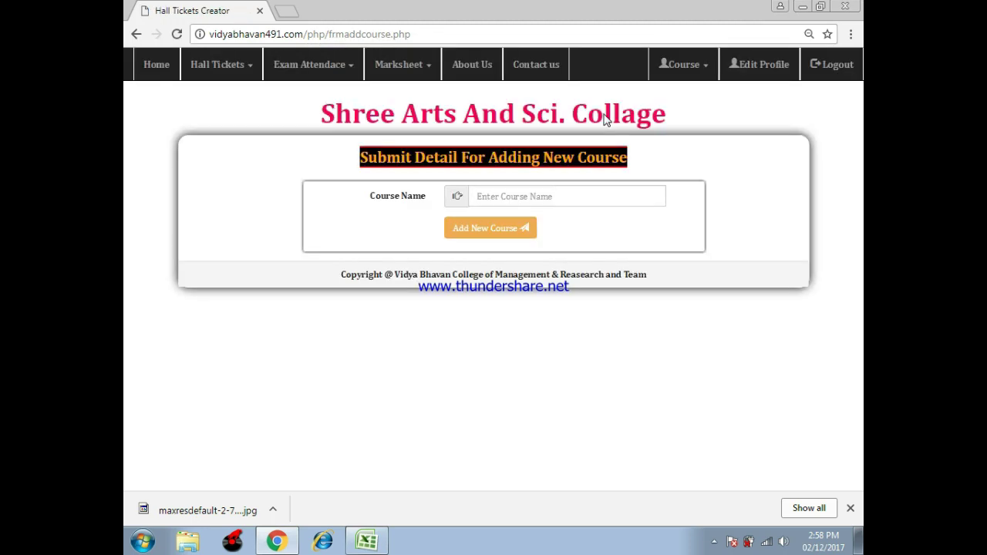
click(250, 62)
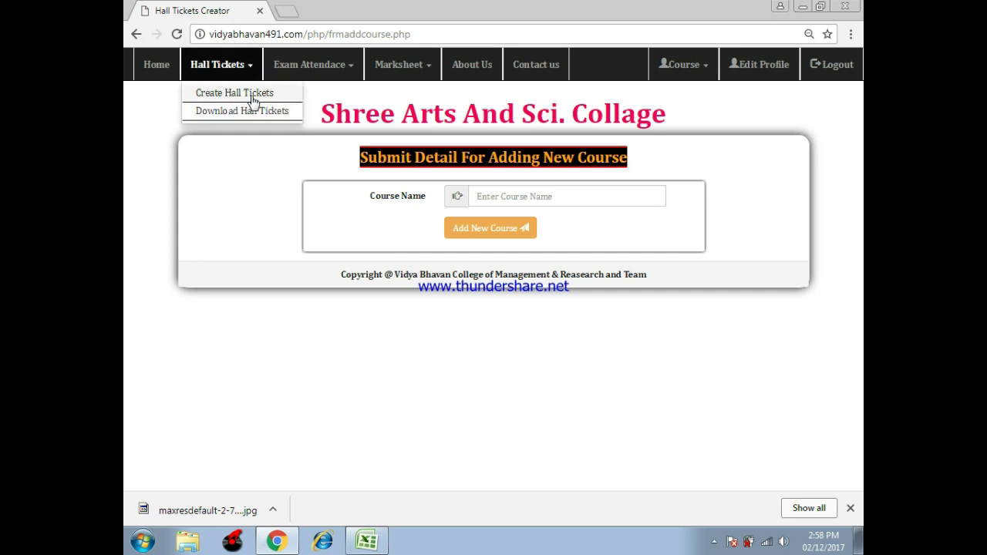
click(251, 97)
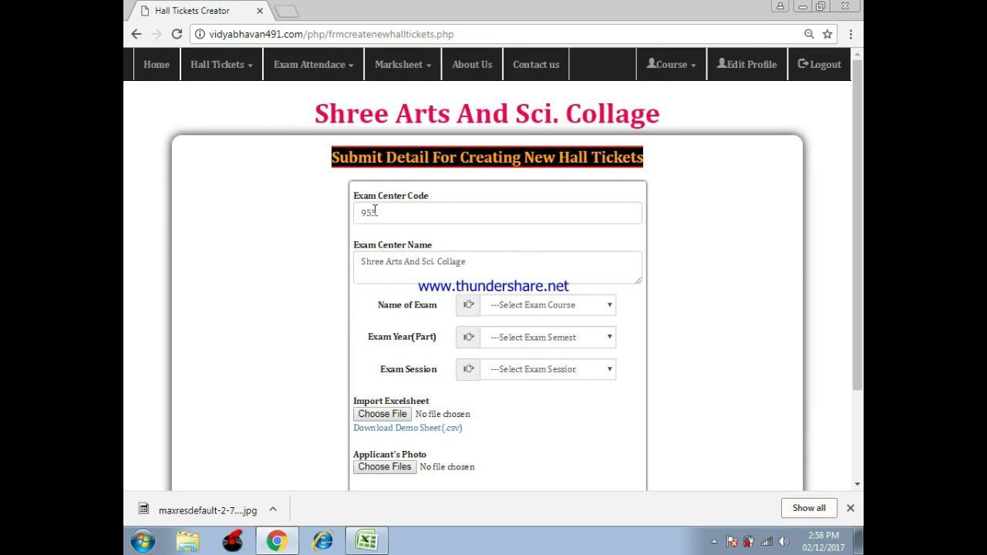
Replace the exam center code with 491 in the hall ticket form.
drag(381, 217, 359, 214)
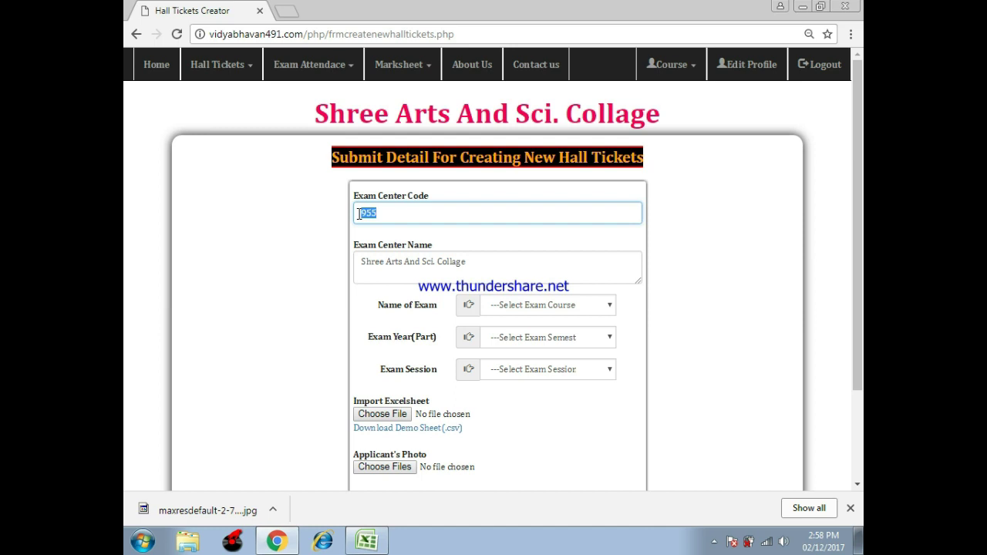
key(BackSpace)
text(491)
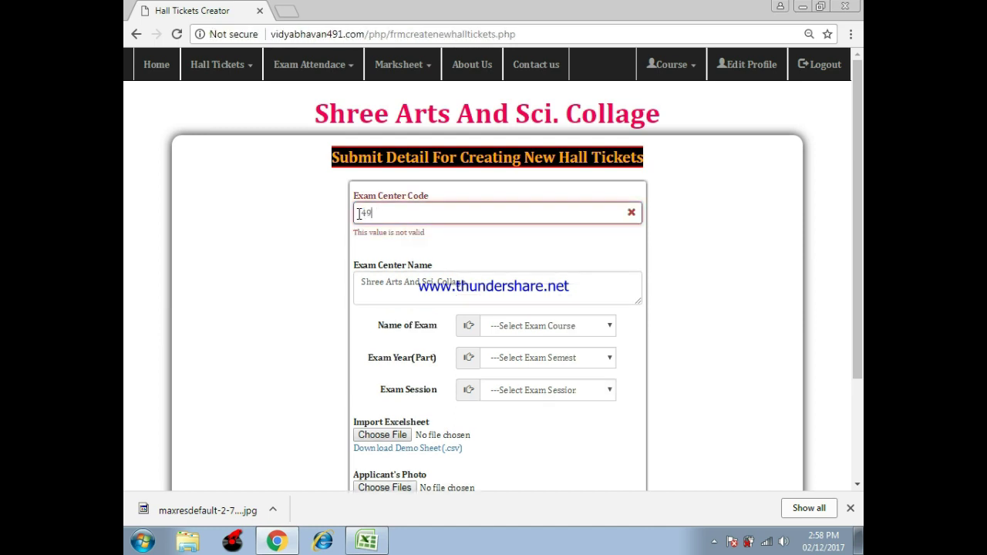
Replace the exam center name with "vidya bhavan collage".
click(482, 265)
key(BackSpace)
key(BackSpace)
key(BackSpace)
key(BackSpace)
key(BackSpace)
key(BackSpace)
key(BackSpace)
key(BackSpace)
key(BackSpace)
key(BackSpace)
key(BackSpace)
key(BackSpace)
key(BackSpace)
key(BackSpace)
key(BackSpace)
key(BackSpace)
key(BackSpace)
key(BackSpace)
key(BackSpace)
key(BackSpace)
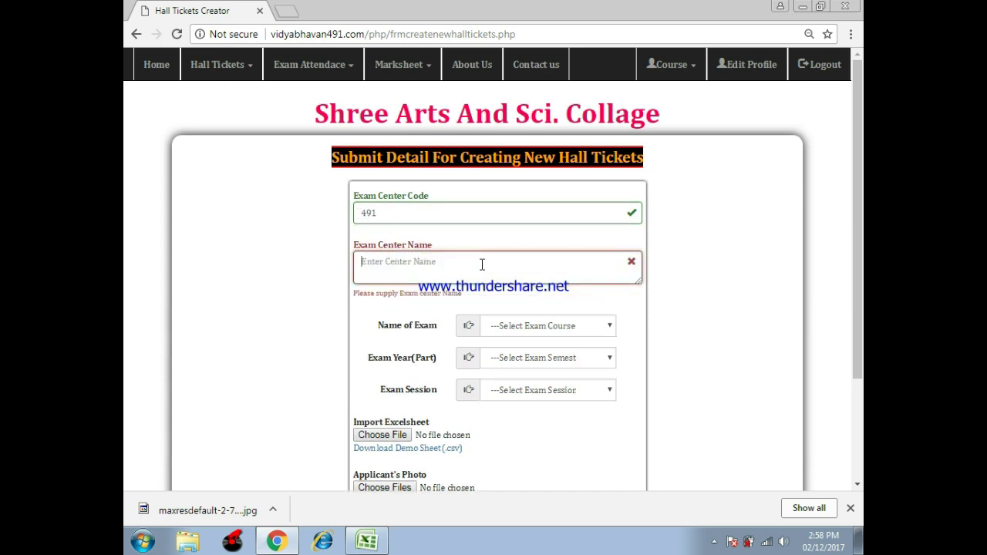
text(vidya)
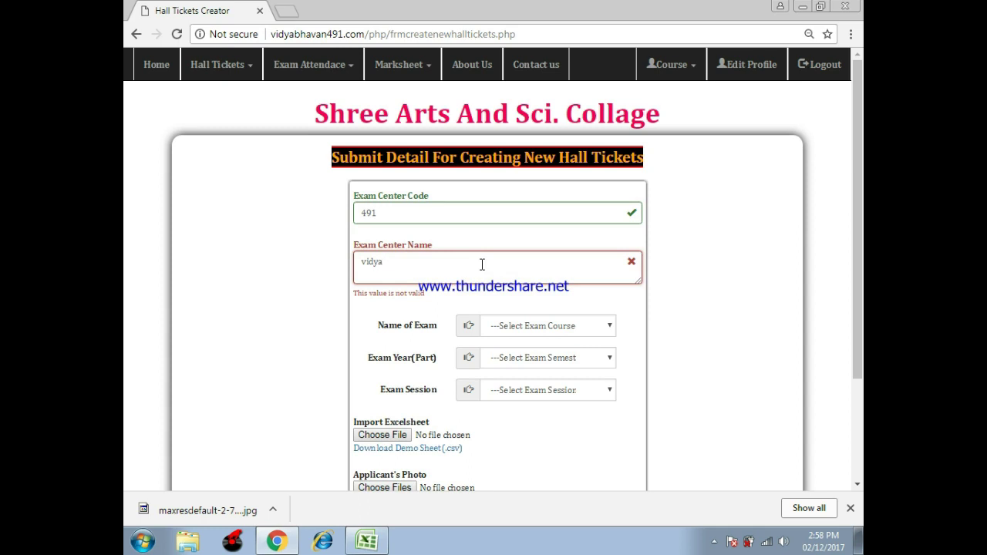
text( bhavan collage)
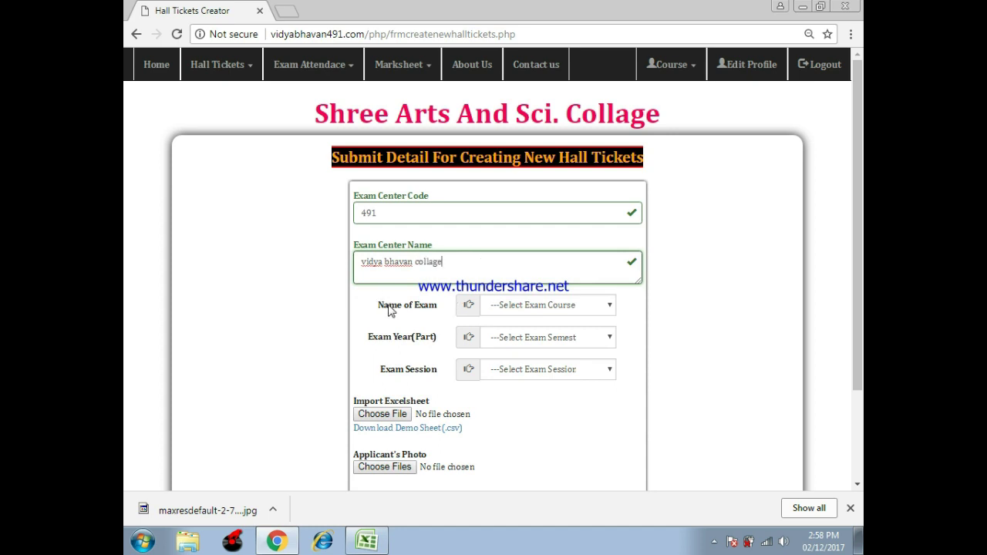
Choose Bachelor Of Arts as the exam, Part-I Semester-I as the exam year and Winter as the exam session.
click(508, 307)
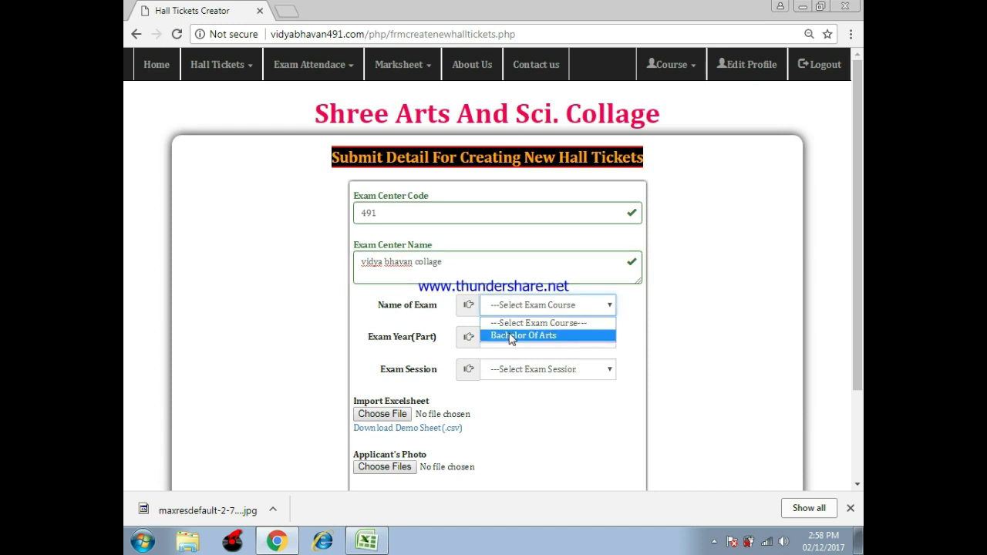
click(511, 337)
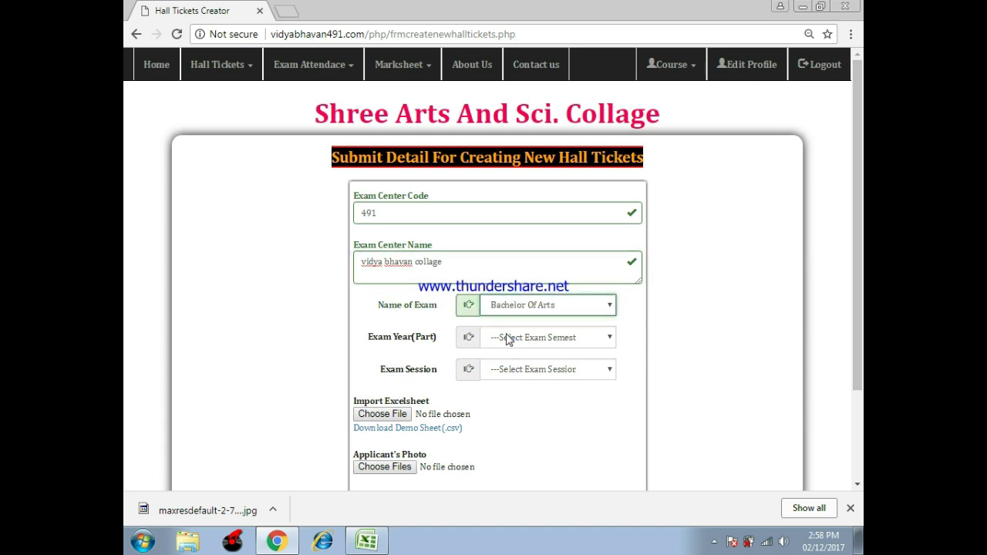
click(509, 340)
click(523, 368)
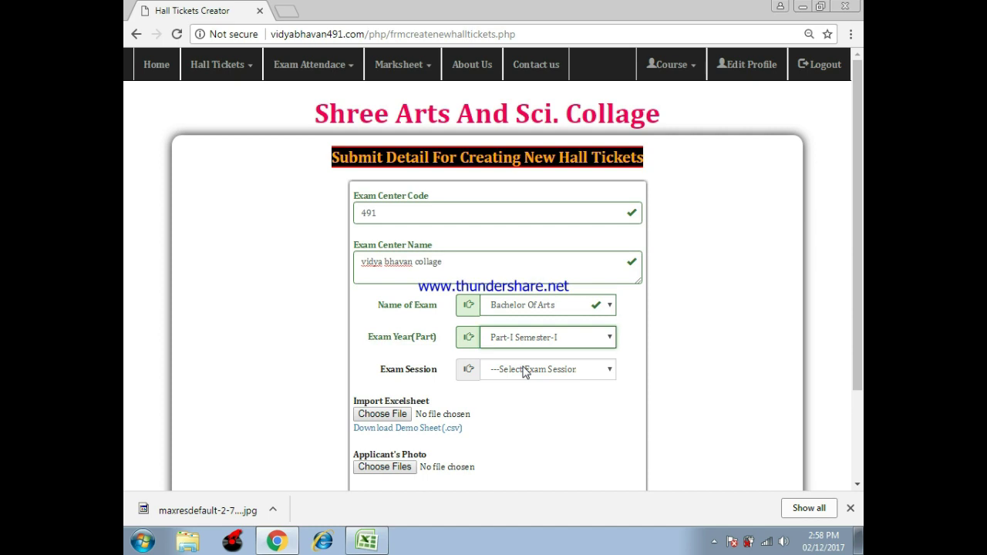
click(524, 370)
click(529, 399)
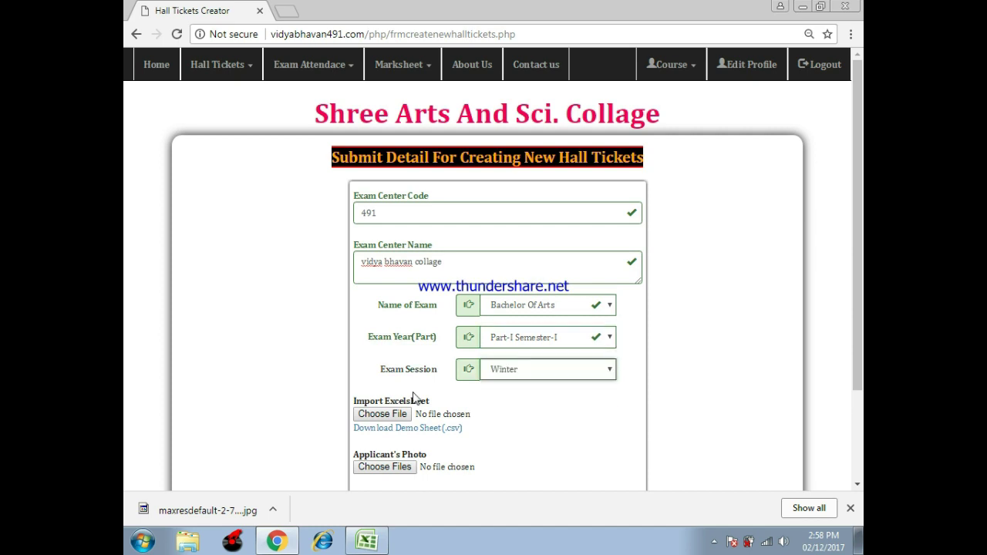
Download the demo CSV sheet for the import and open it in Excel.
click(413, 437)
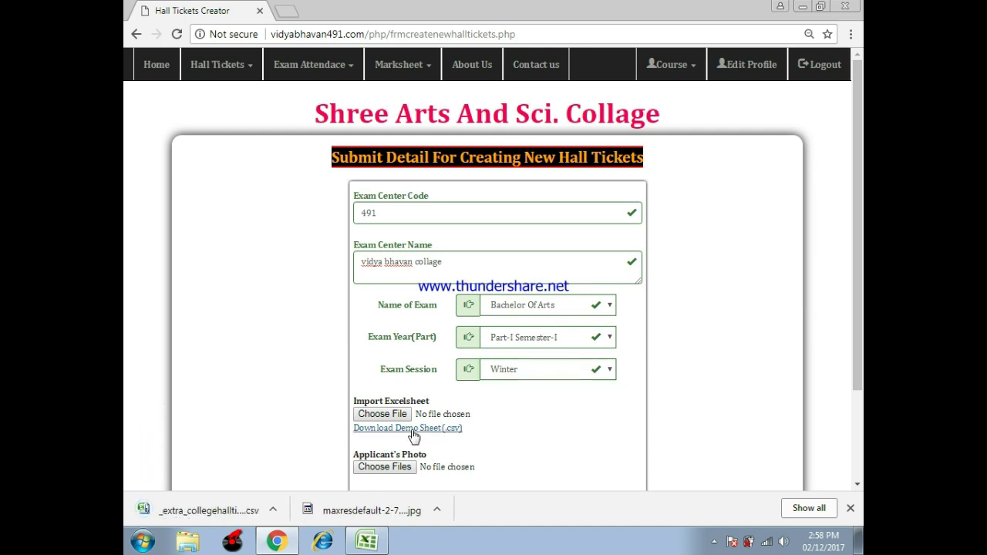
click(239, 511)
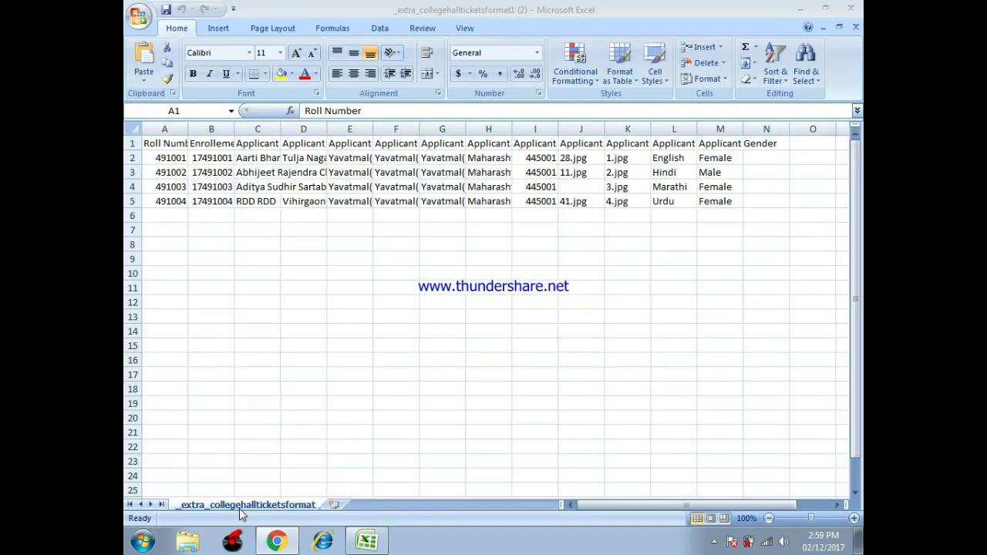
Try to remove the sample applicant records in rows 2 to 5 of the demo sheet.
drag(165, 201, 730, 159)
key(BackSpace)
right_click(673, 181)
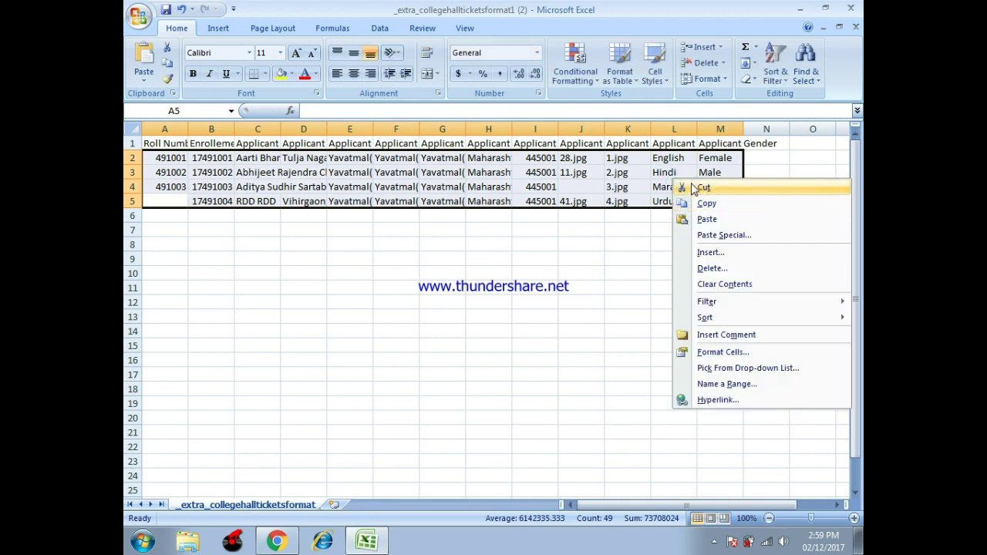
click(693, 188)
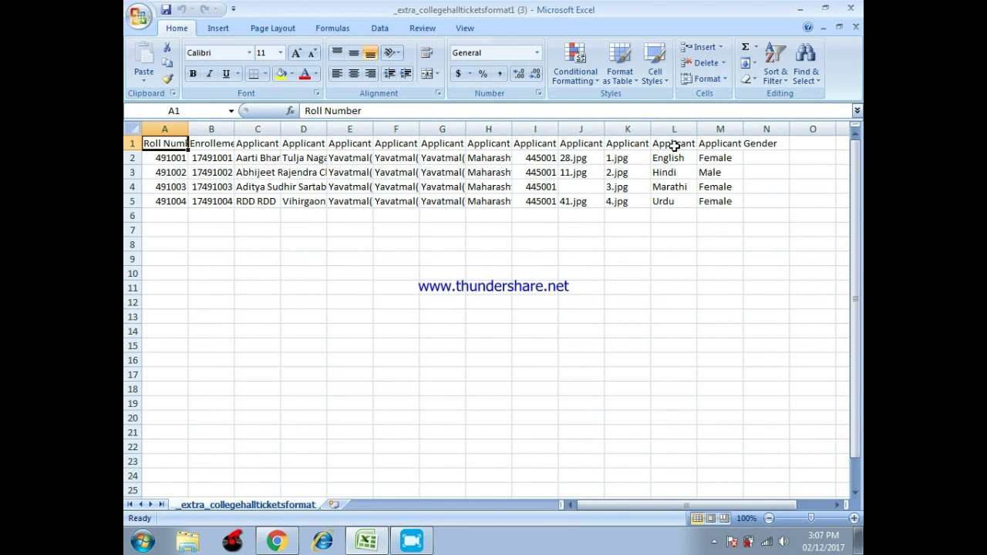
Close the demo sheet workbook and minimize the open windows to reach its CSV file on the desktop.
click(855, 27)
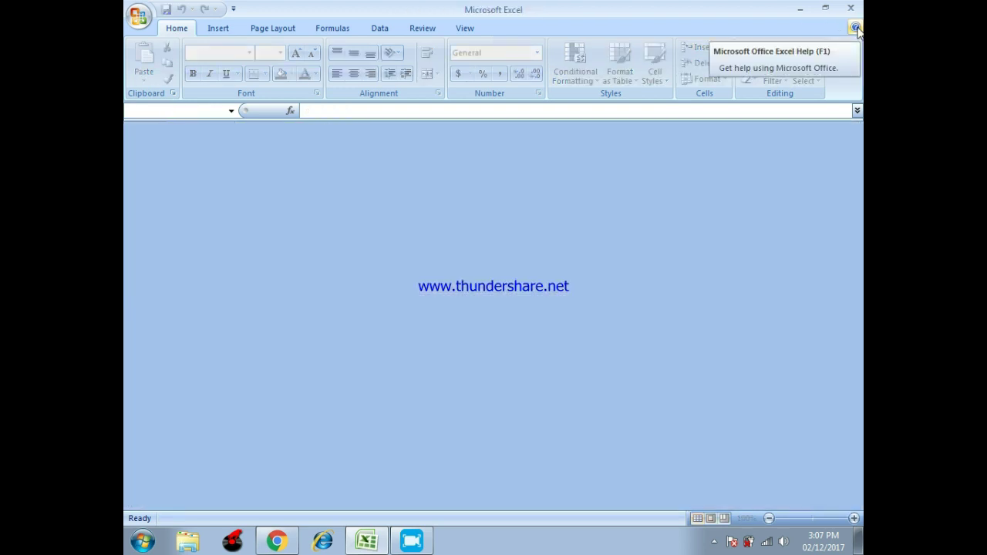
click(805, 9)
click(802, 9)
drag(205, 48, 197, 112)
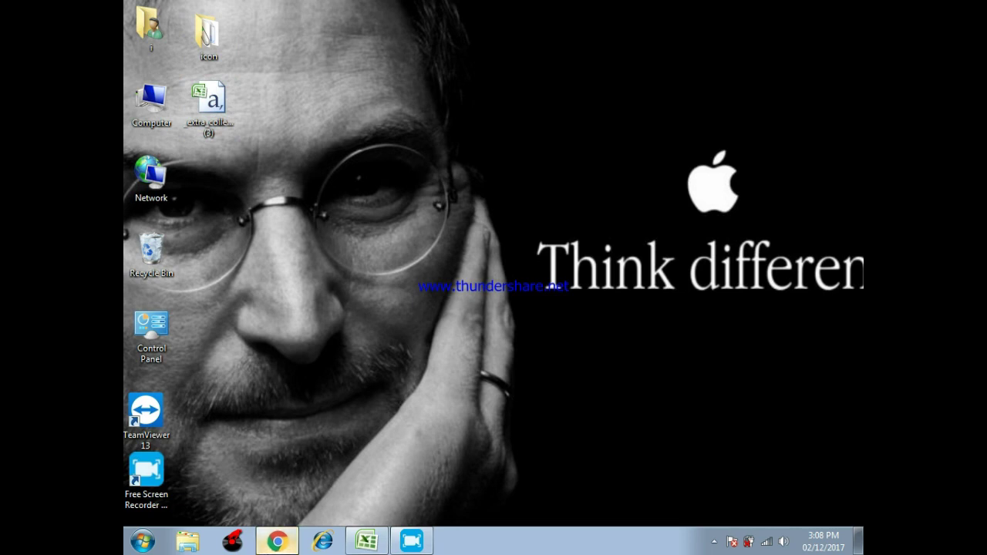
Switch back to Chrome and attach _extra_collegehallticketsformat1 (3) from the Desktop as the import sheet.
click(273, 538)
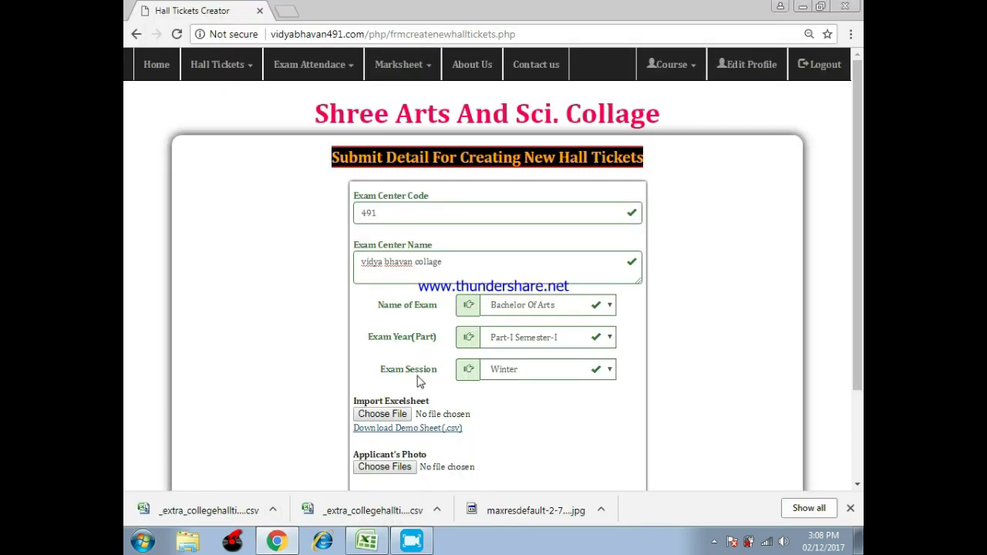
scroll(419, 382, down, 1)
scroll(419, 382, down, 1)
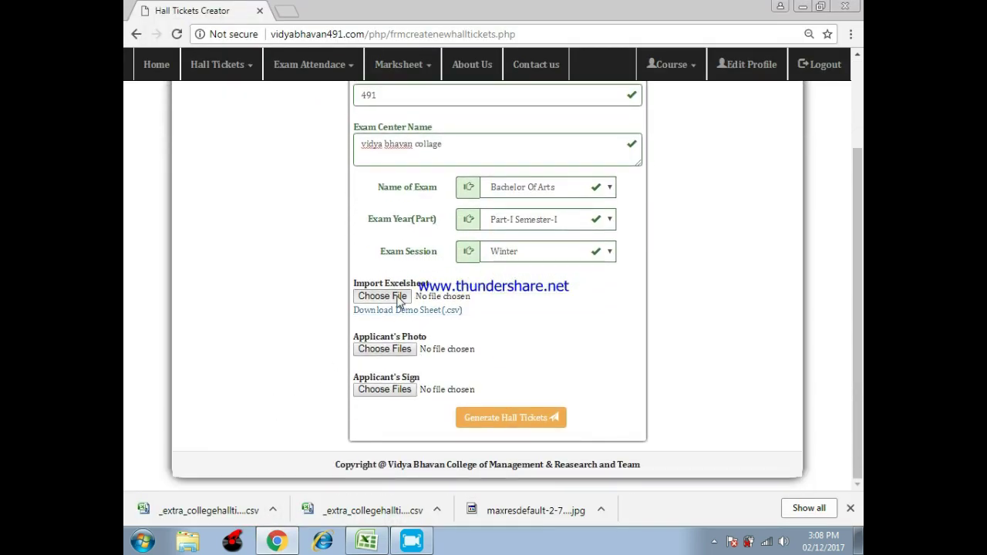
click(399, 298)
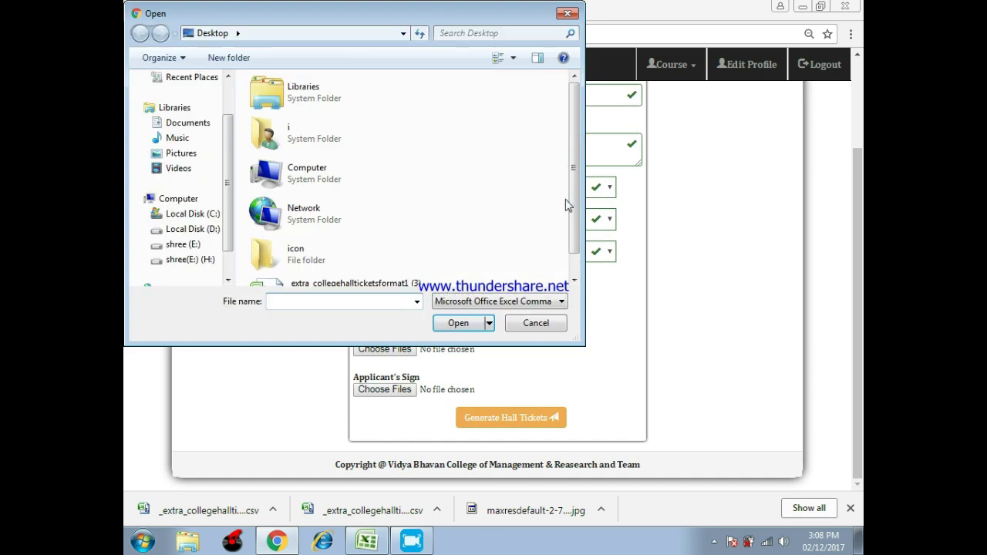
scroll(540, 247, down, 1)
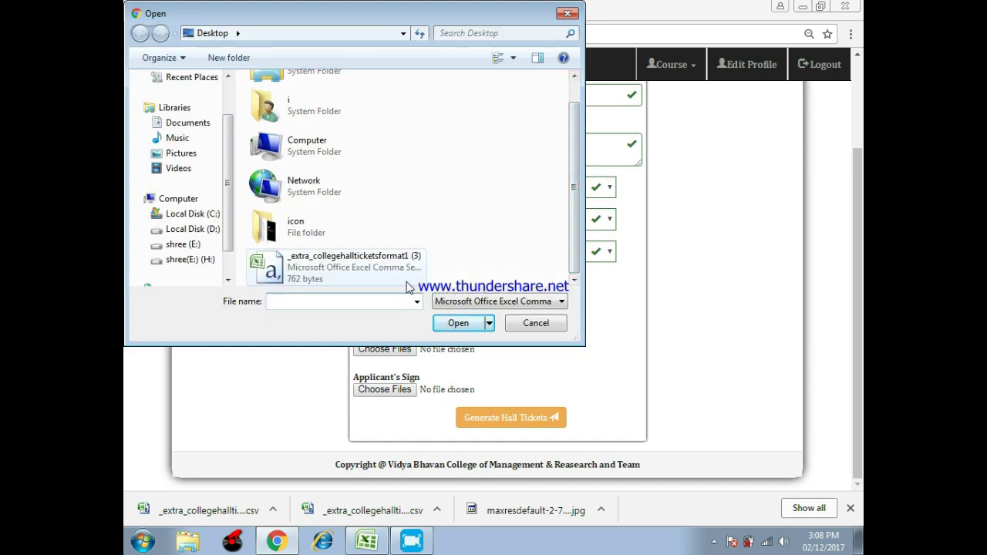
click(348, 266)
click(463, 324)
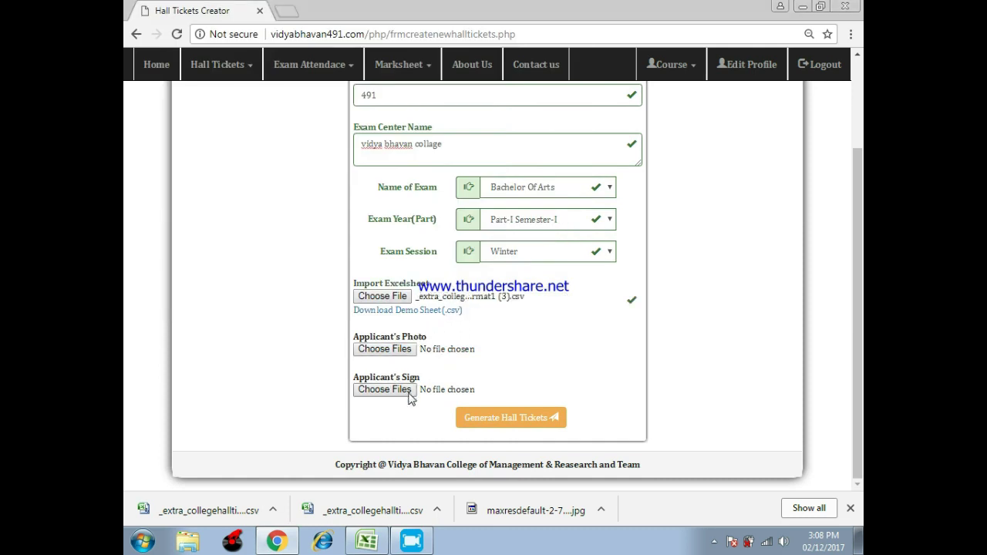
Generate the hall tickets from the completed form and open their download page.
click(518, 420)
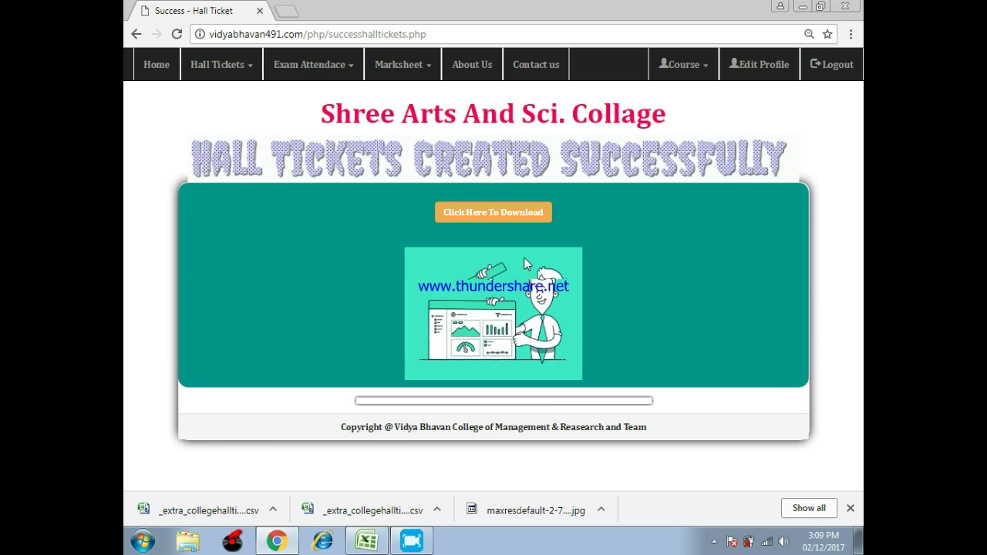
click(517, 216)
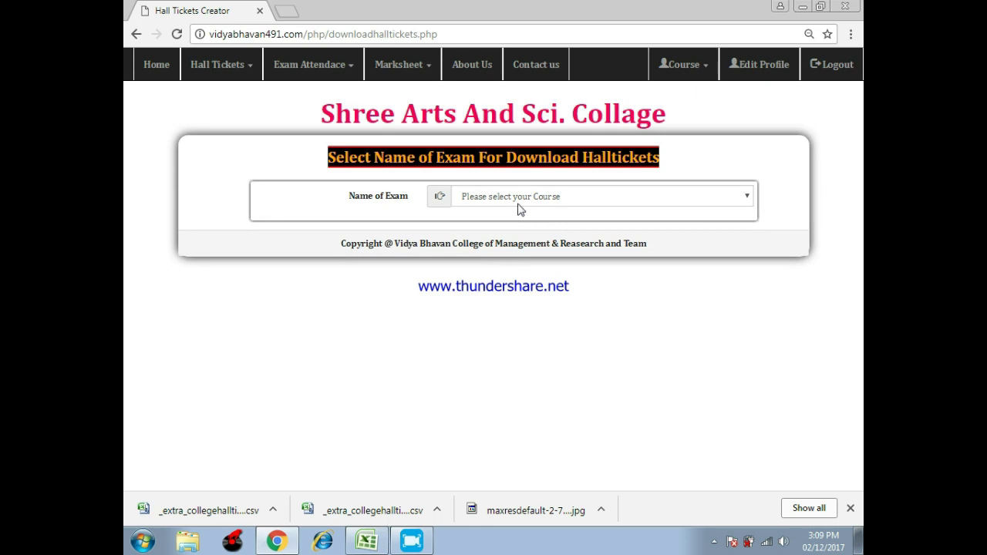
Download the hall tickets zip for 955Bachelor Of ArtsPart-I Semester-I Winter-2017 and show it in its folder.
click(518, 204)
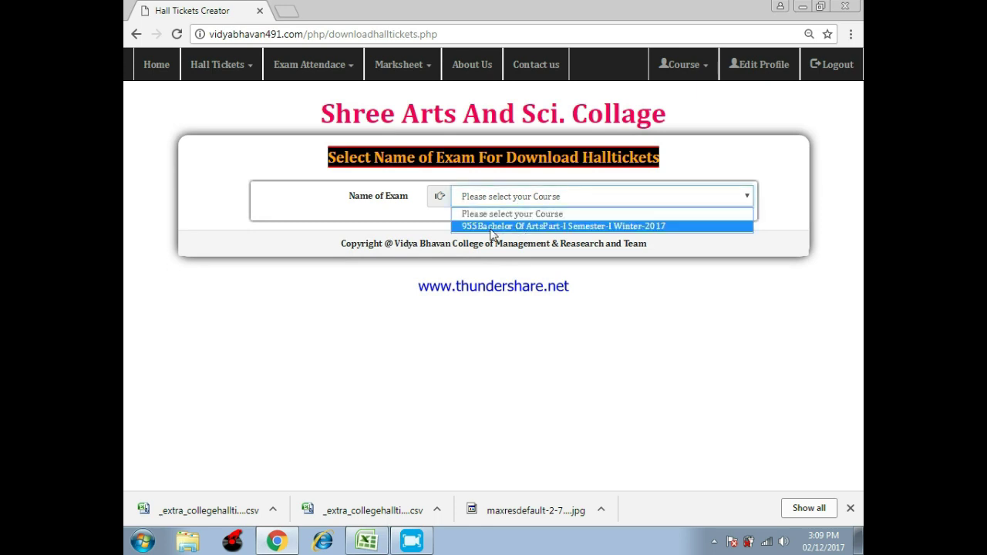
click(521, 227)
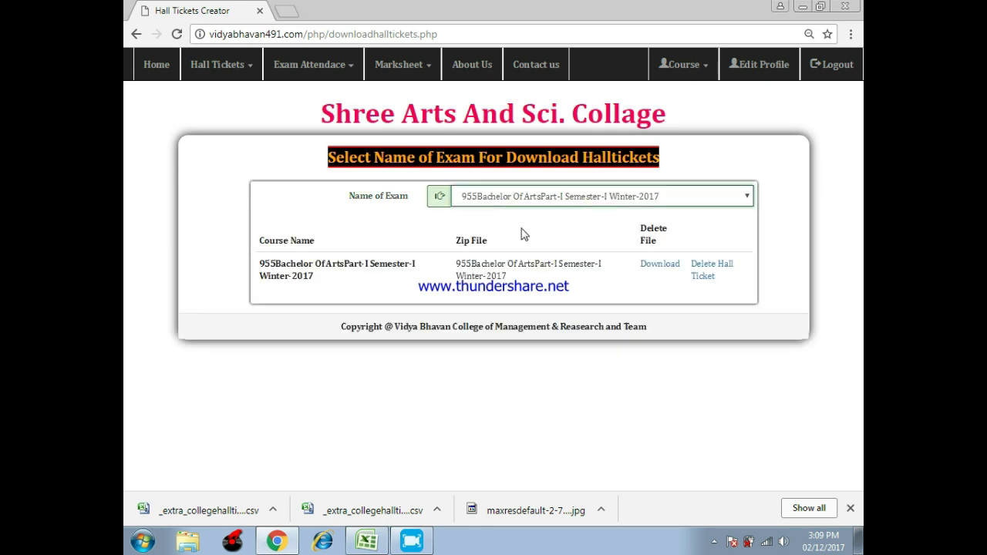
click(668, 265)
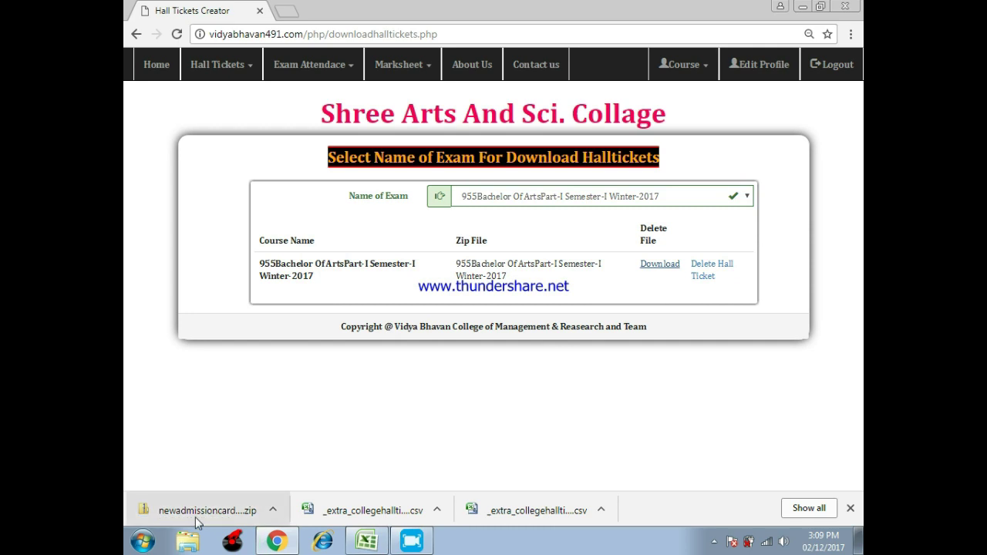
right_click(198, 523)
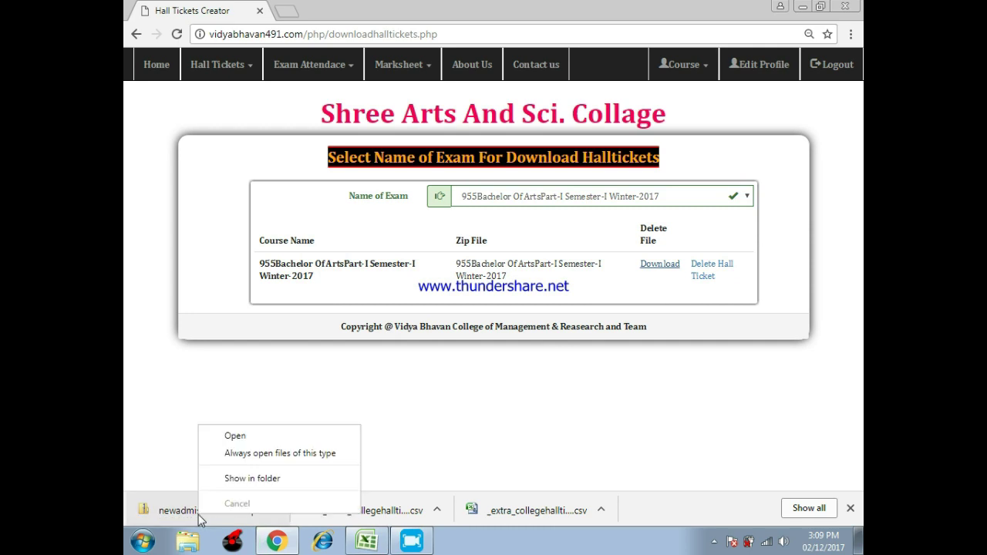
click(236, 479)
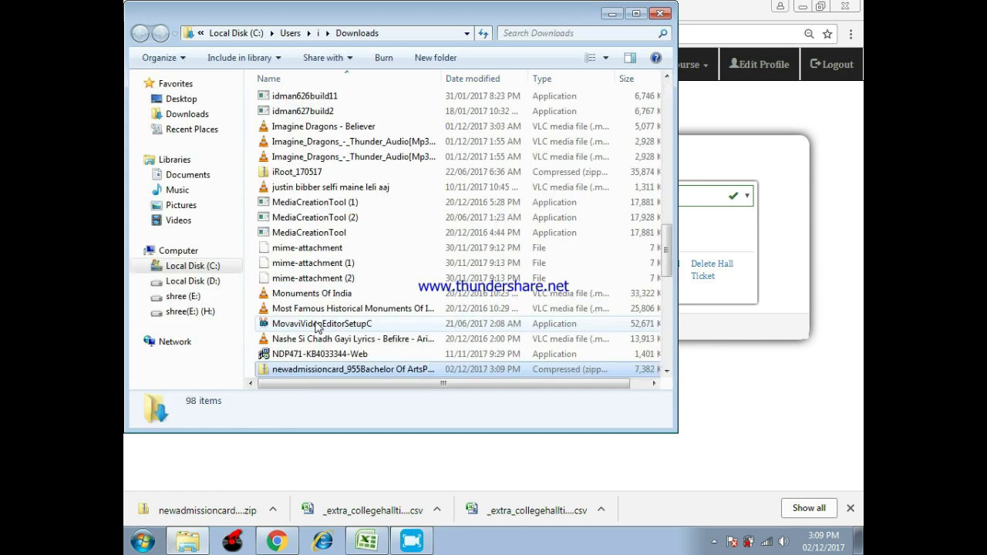
Extract the downloaded newadmissioncard_955Bachelor Of Arts zip file to the Desktop.
right_click(320, 371)
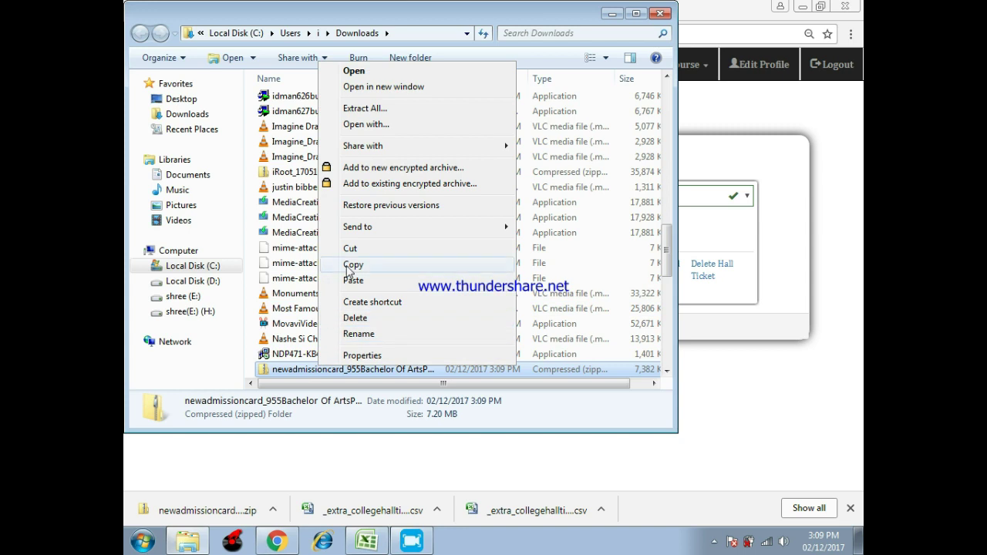
click(365, 109)
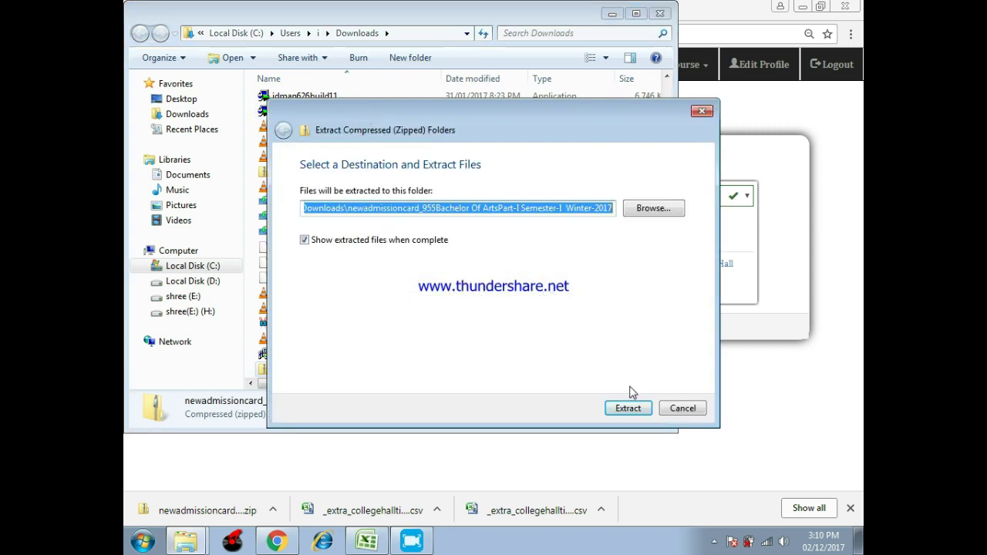
click(653, 207)
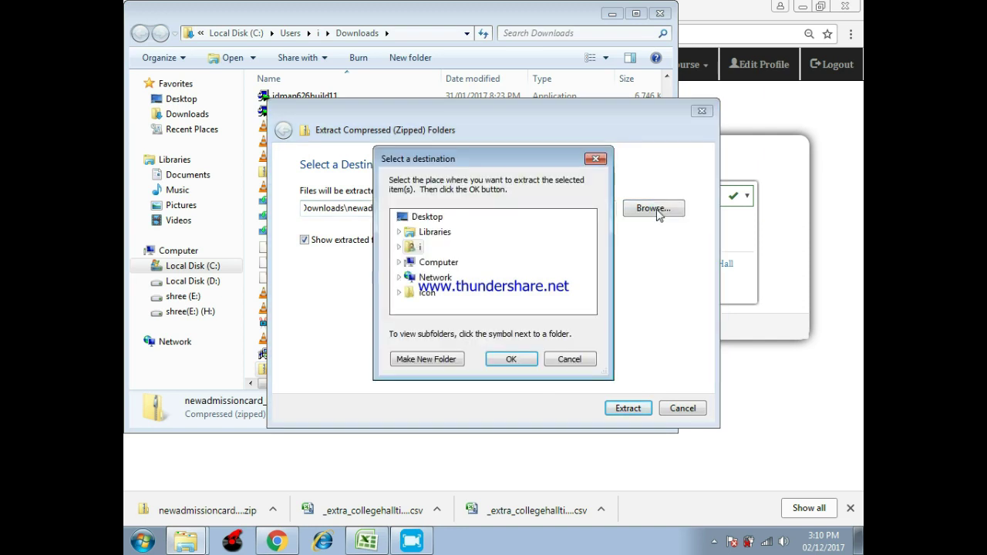
click(424, 217)
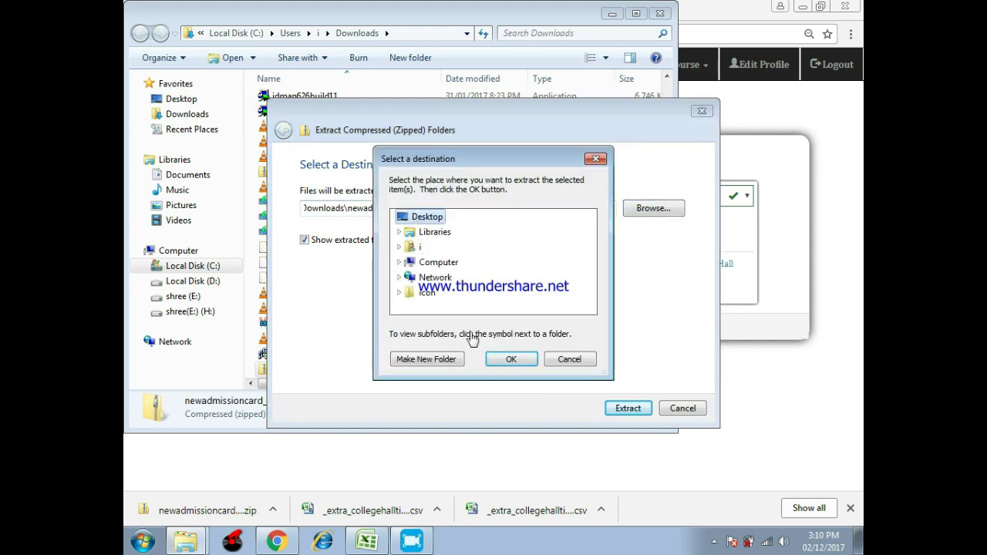
click(511, 359)
click(621, 411)
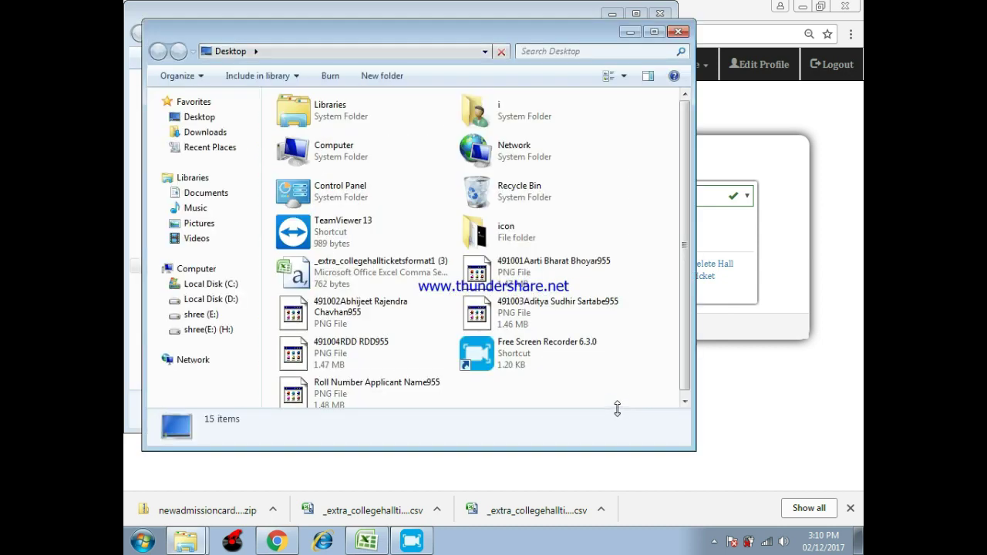
Close the folder windows, minimise the browser and open the topmost extracted hall ticket image on the Desktop in Windows Photo Viewer.
click(678, 32)
click(660, 14)
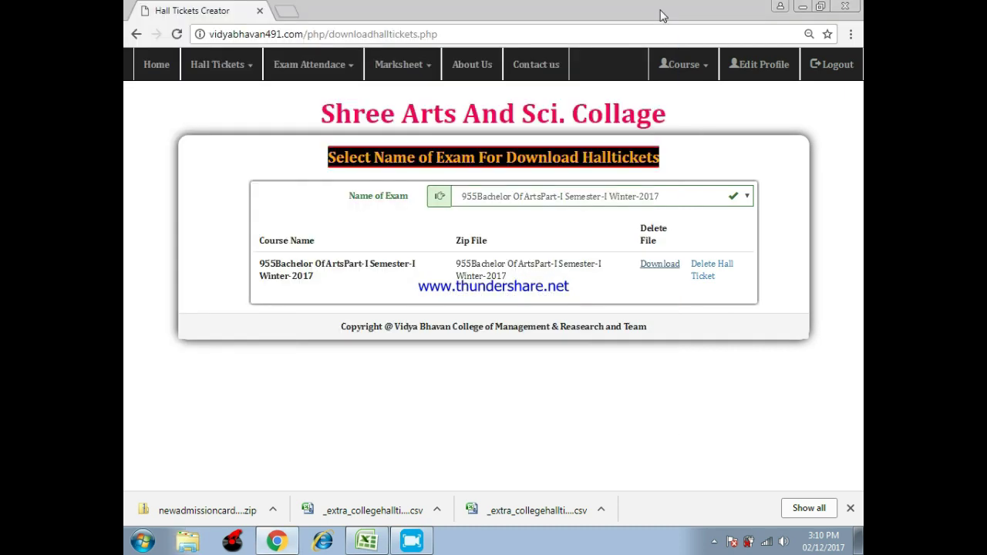
click(804, 9)
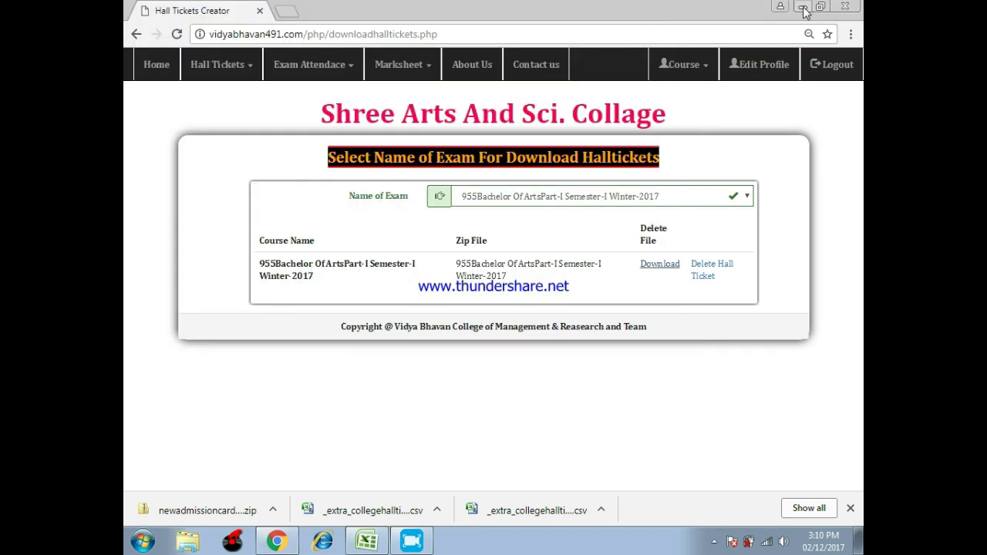
drag(300, 151, 324, 519)
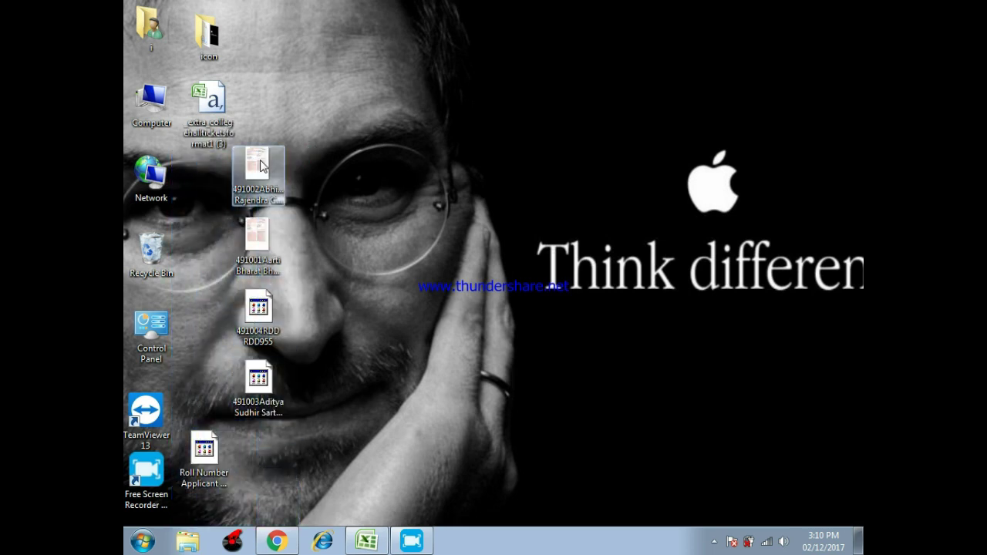
double_click(262, 167)
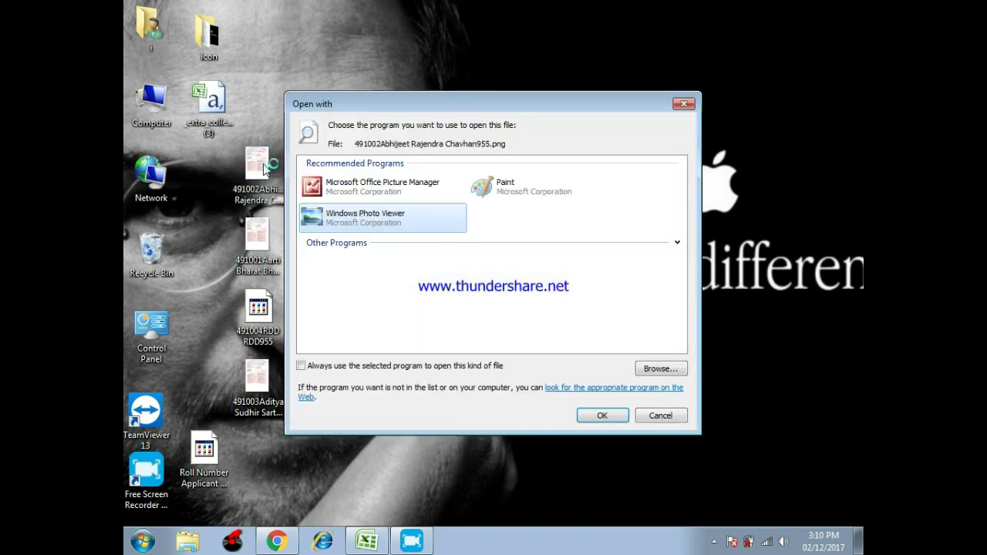
click(602, 415)
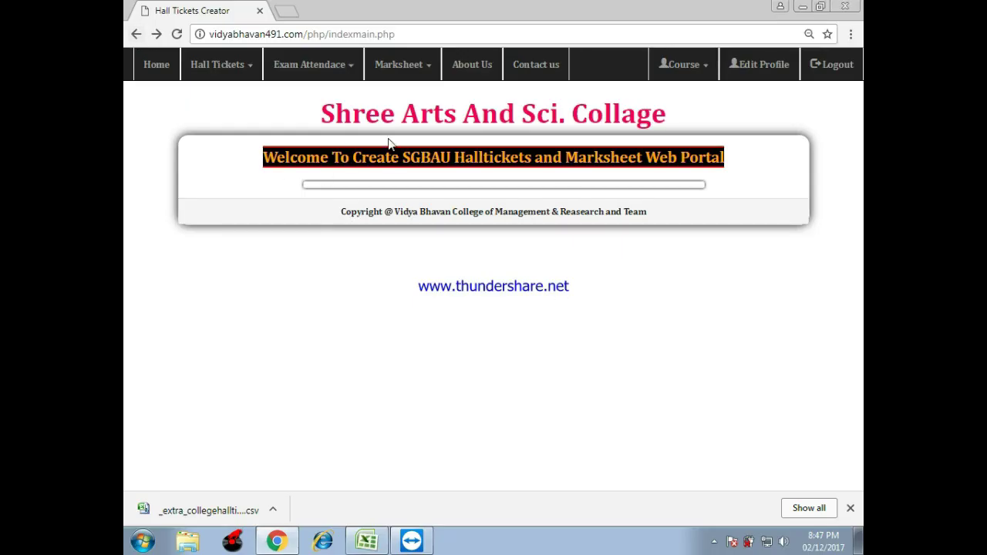
Open the Create Supplementary Form page in Chrome and set the Exam Center Code to 491.
click(333, 68)
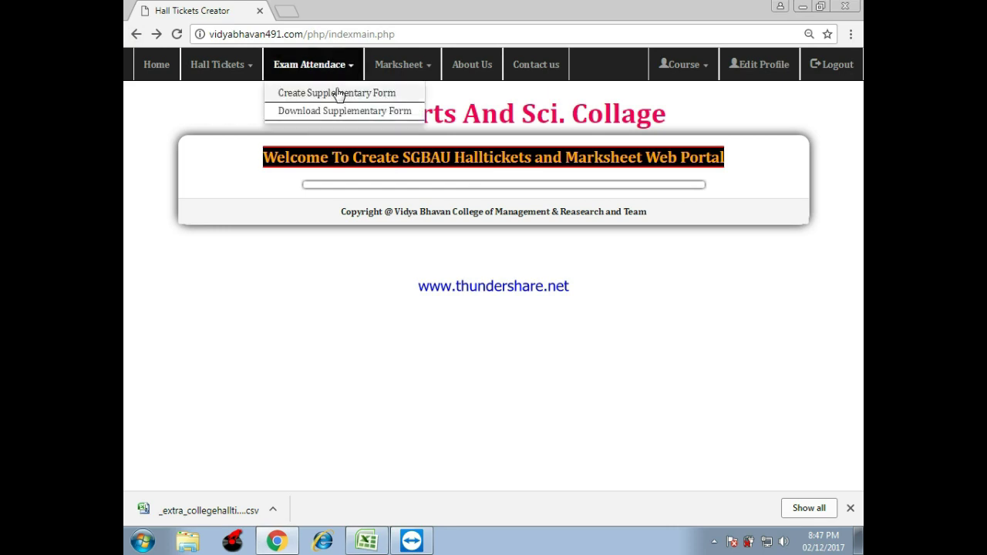
click(336, 92)
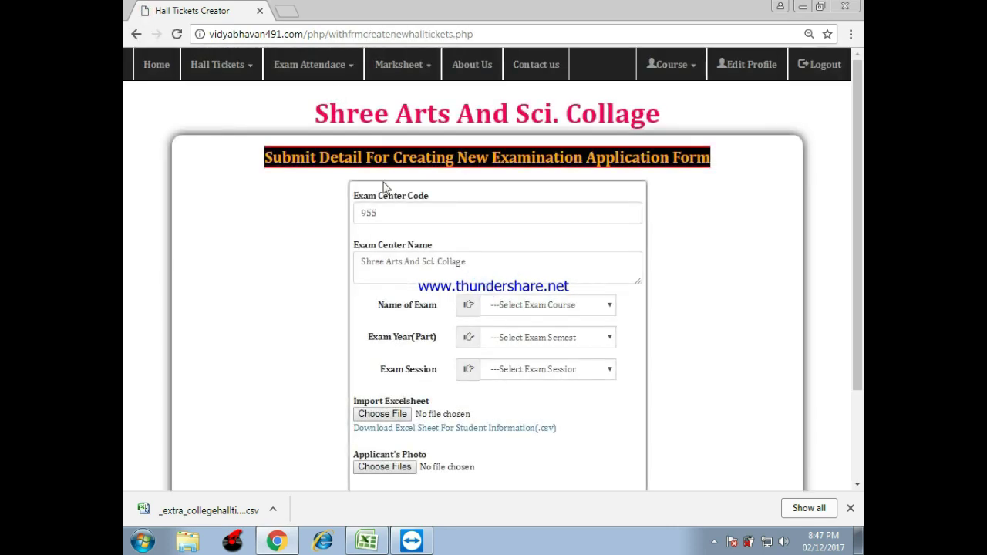
click(396, 209)
key(BackSpace)
key(BackSpace)
key(BackSpace)
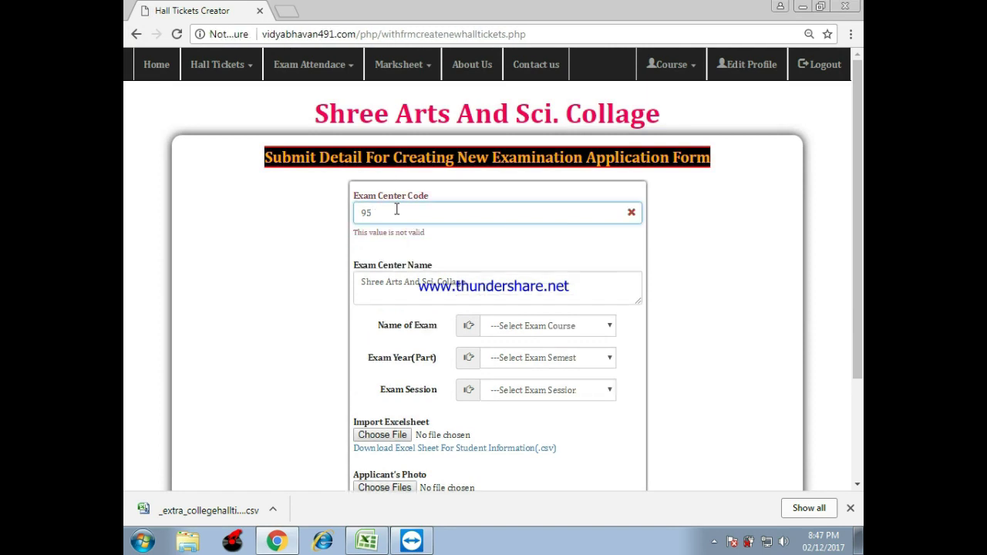
text(49)
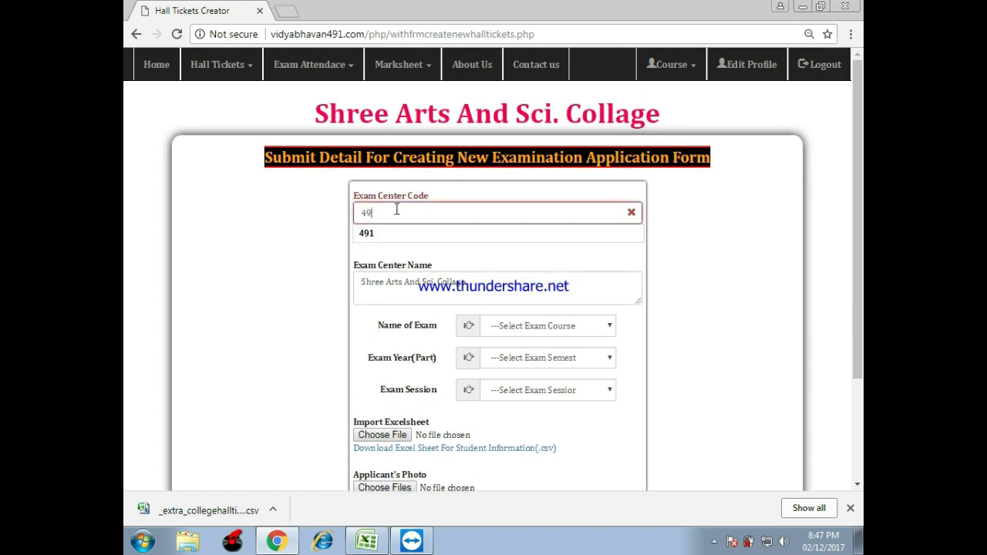
text(1)
Replace the Exam Center Name with "vidya bhavan collage".
click(472, 268)
key(BackSpace)
key(BackSpace)
key(BackSpace)
key(BackSpace)
key(BackSpace)
key(BackSpace)
key(BackSpace)
key(BackSpace)
key(BackSpace)
key(BackSpace)
key(BackSpace)
key(BackSpace)
key(BackSpace)
key(BackSpace)
key(BackSpace)
key(BackSpace)
key(BackSpace)
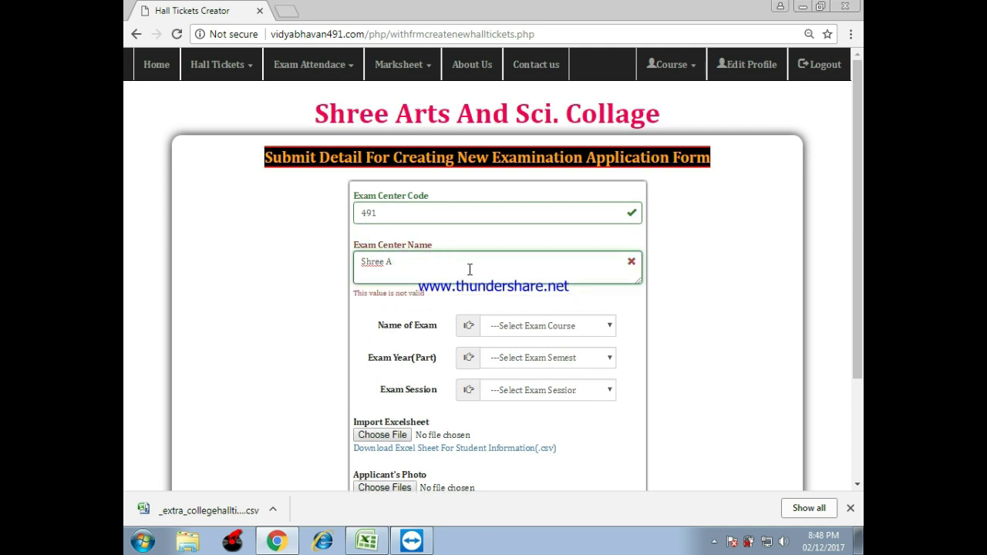
text(vi)
text(havan collage)
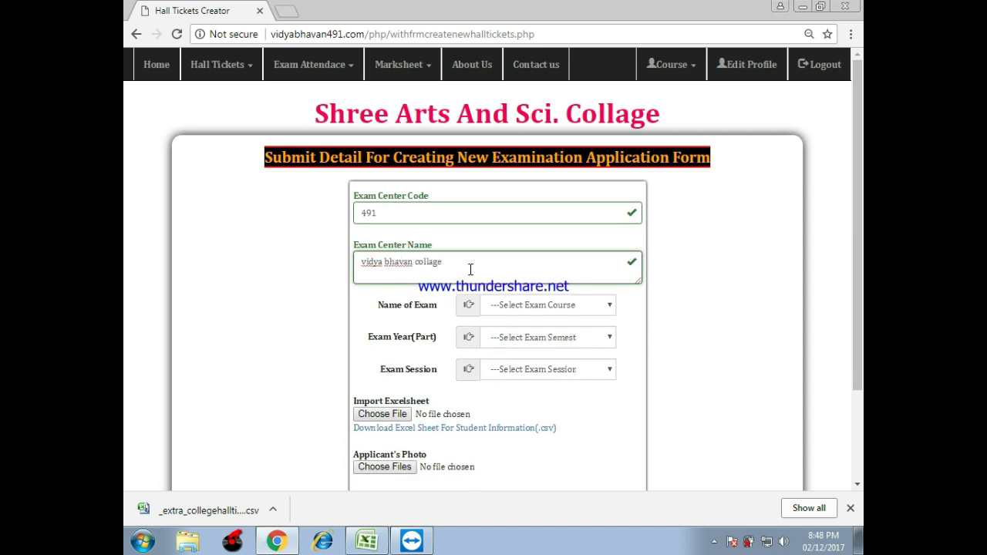
Set the exam to Bachelor Of Arts, the exam year to Part-I Semester-I and the session to Winter.
click(503, 307)
click(501, 335)
click(500, 337)
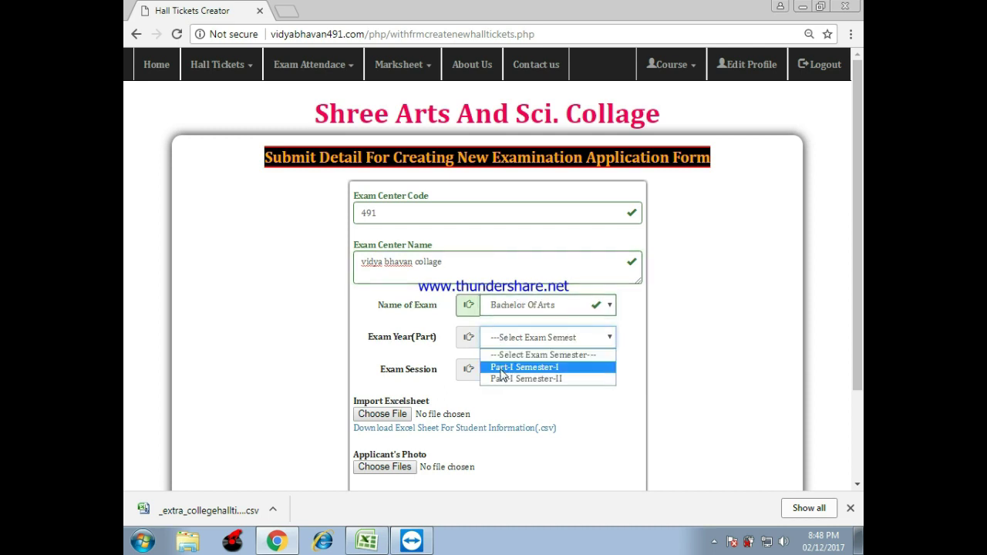
click(503, 368)
click(503, 372)
click(506, 400)
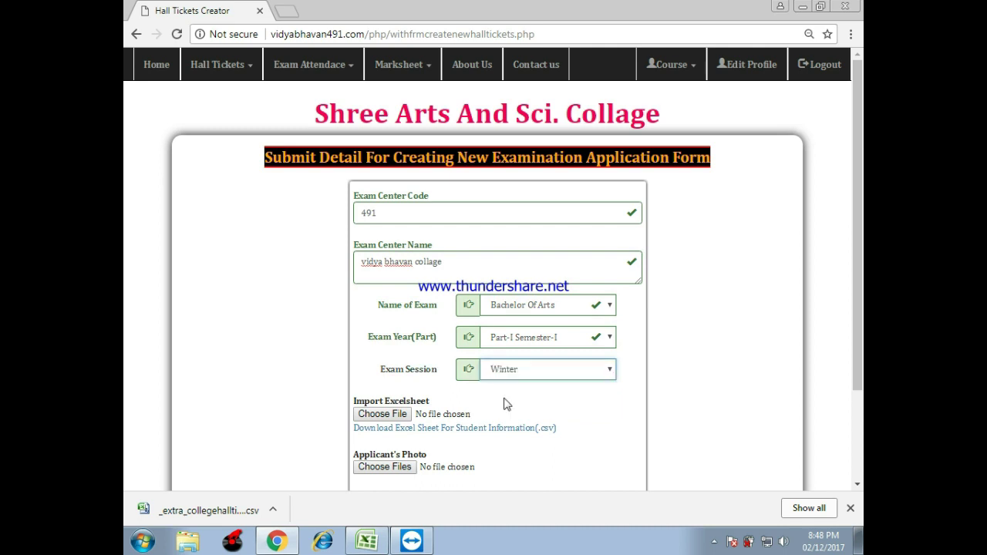
Download the student information CSV sheet, open it in Excel and review the sample applicant rows.
click(423, 429)
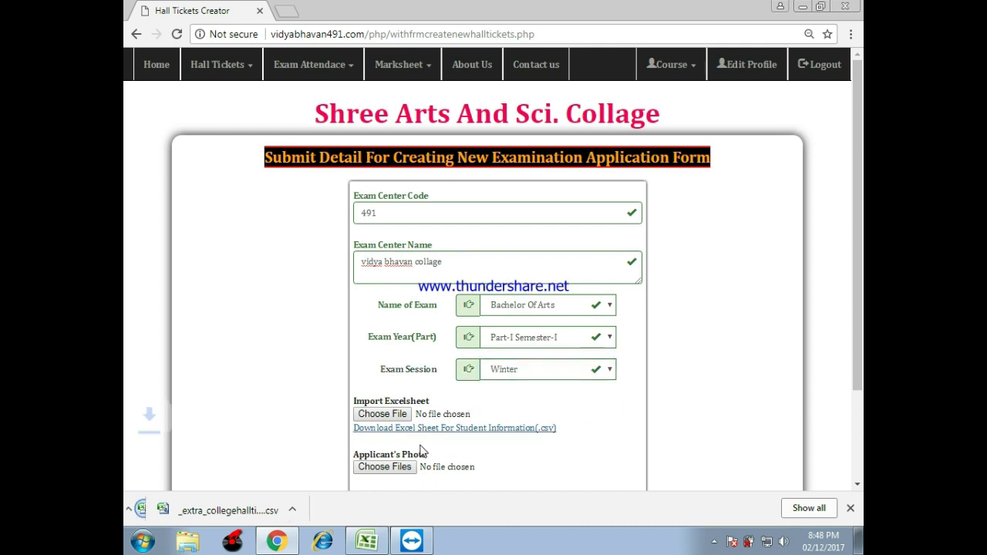
click(171, 516)
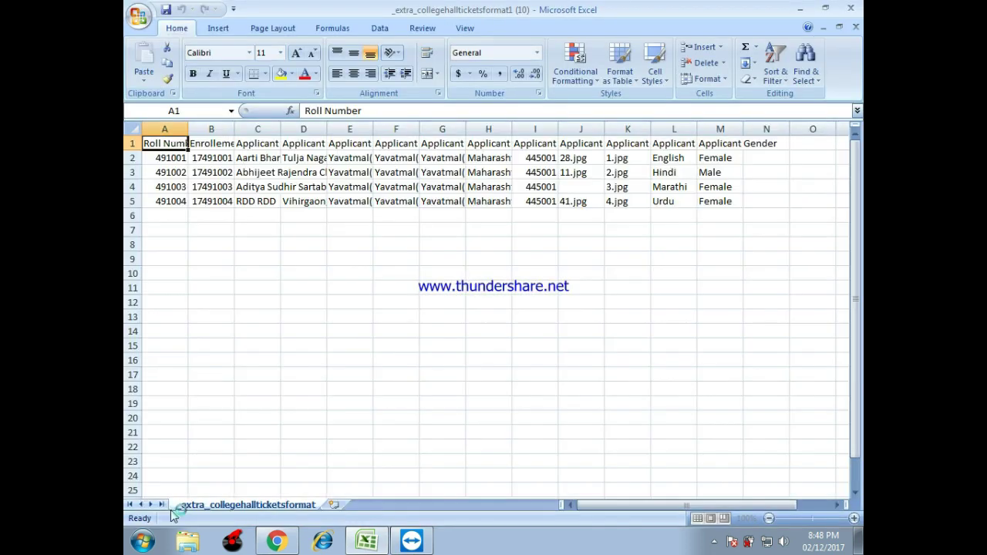
drag(151, 158, 738, 201)
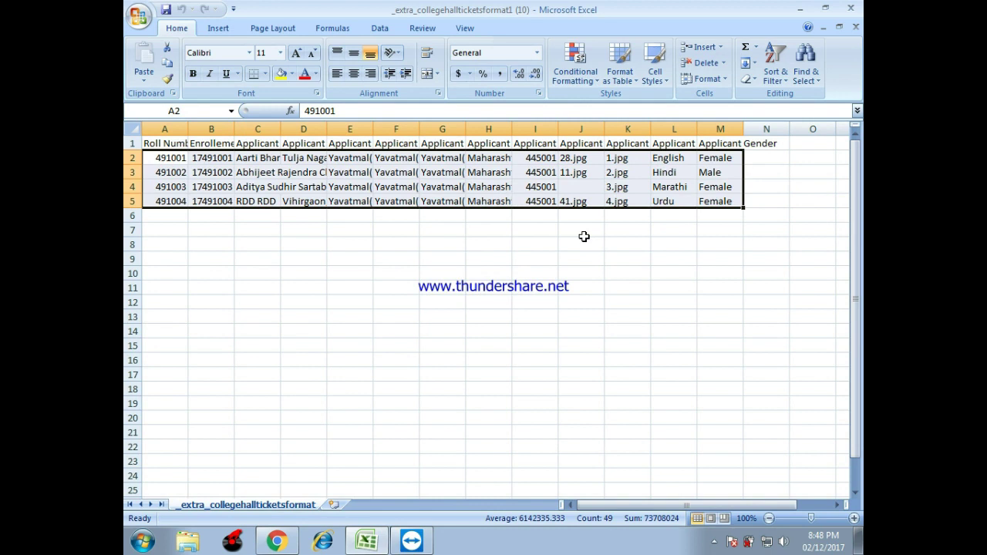
click(584, 235)
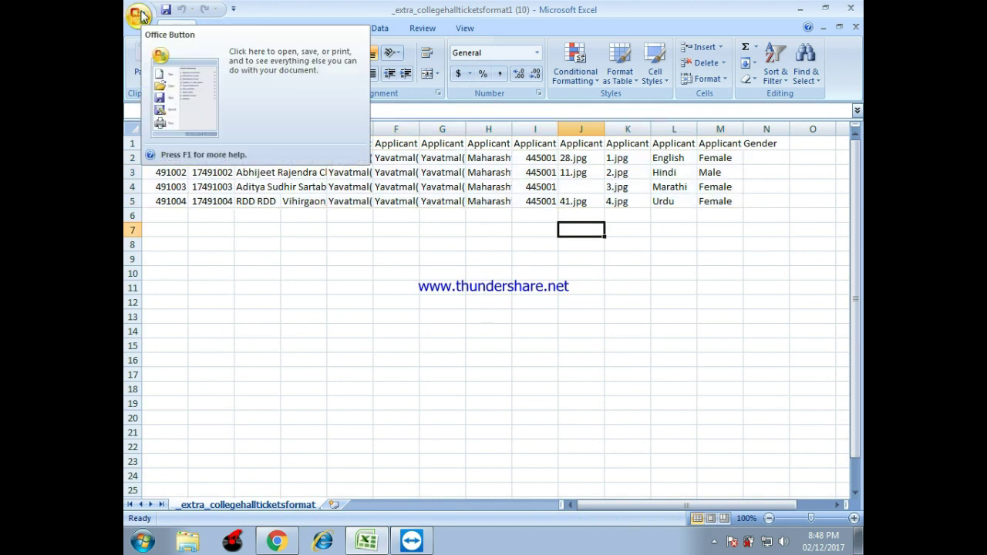
Save the sheet to the Desktop as attendance in CSV (Comma delimited) format, keeping that format.
key(F12)
scroll(175, 148, down, 2)
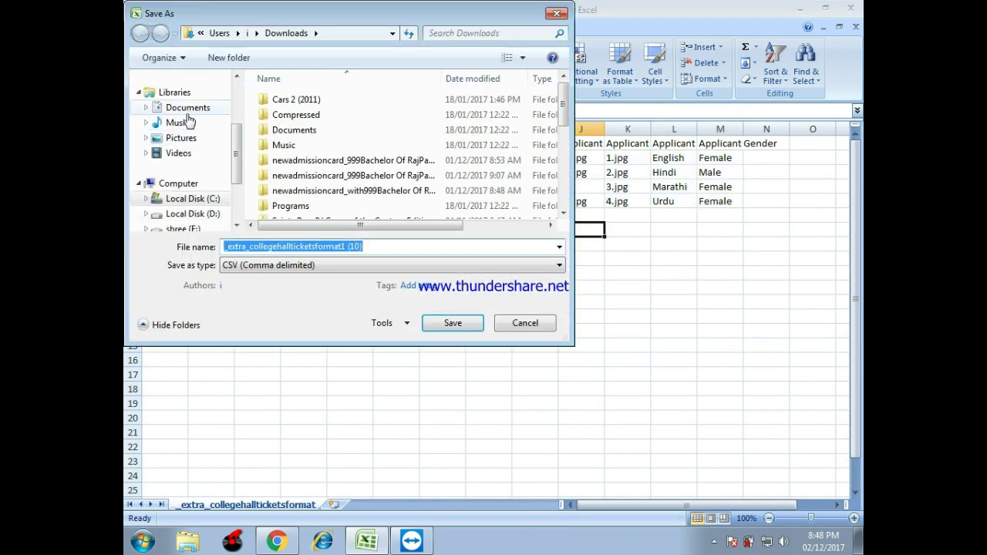
scroll(229, 169, up, 2)
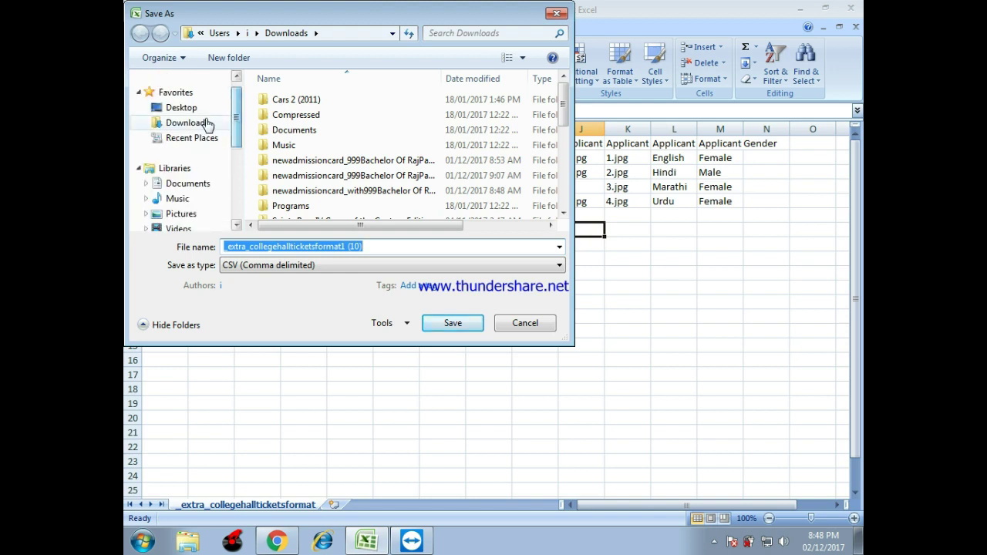
click(182, 107)
click(371, 249)
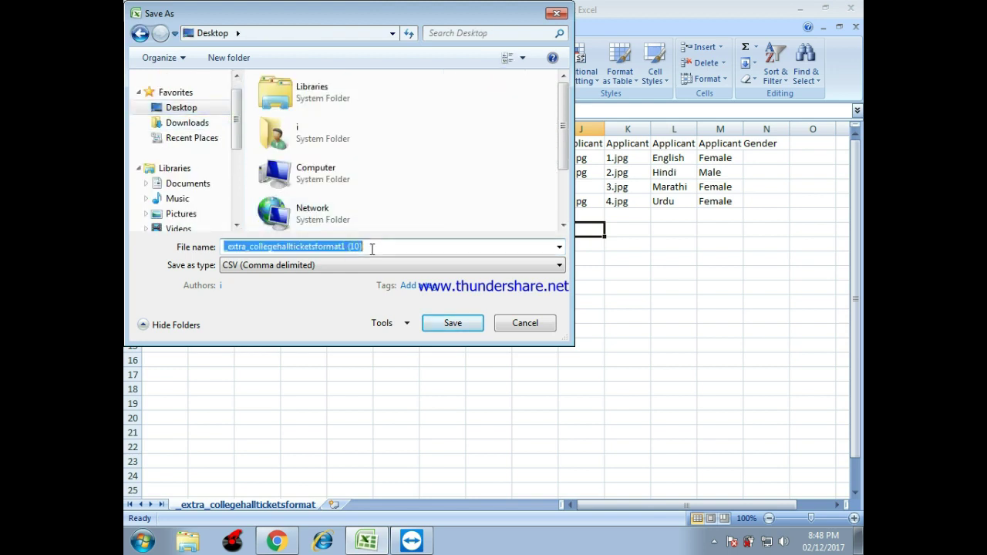
key(BackSpace)
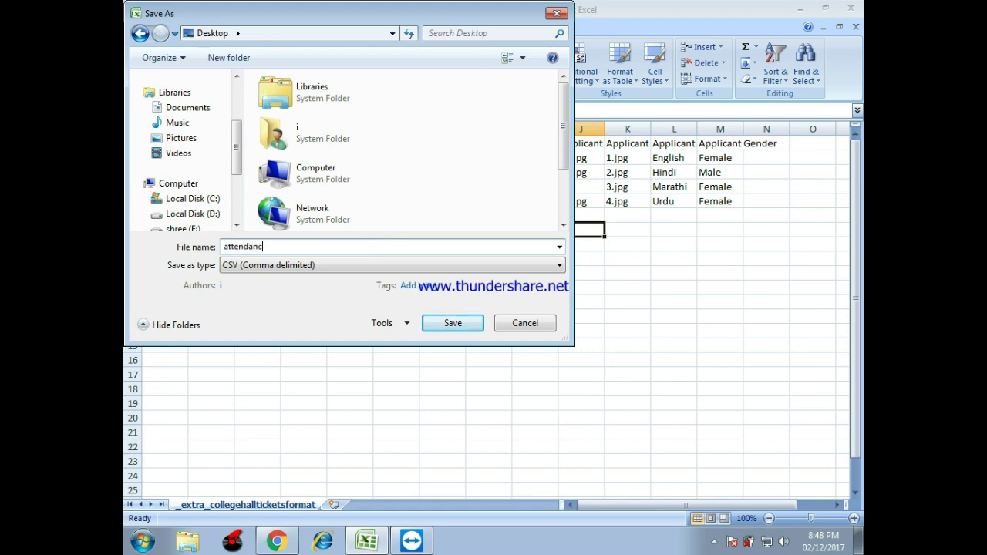
text(attendance)
click(448, 324)
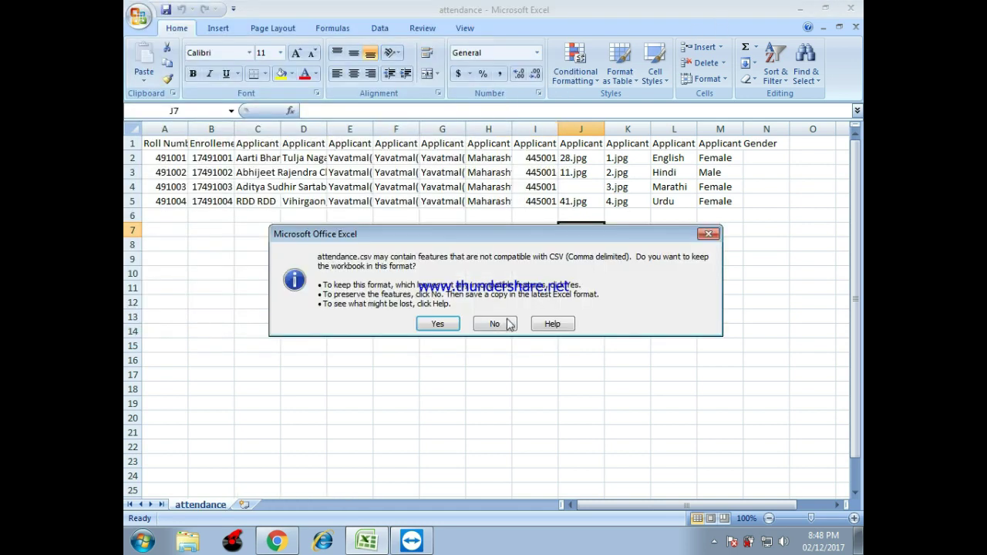
click(437, 324)
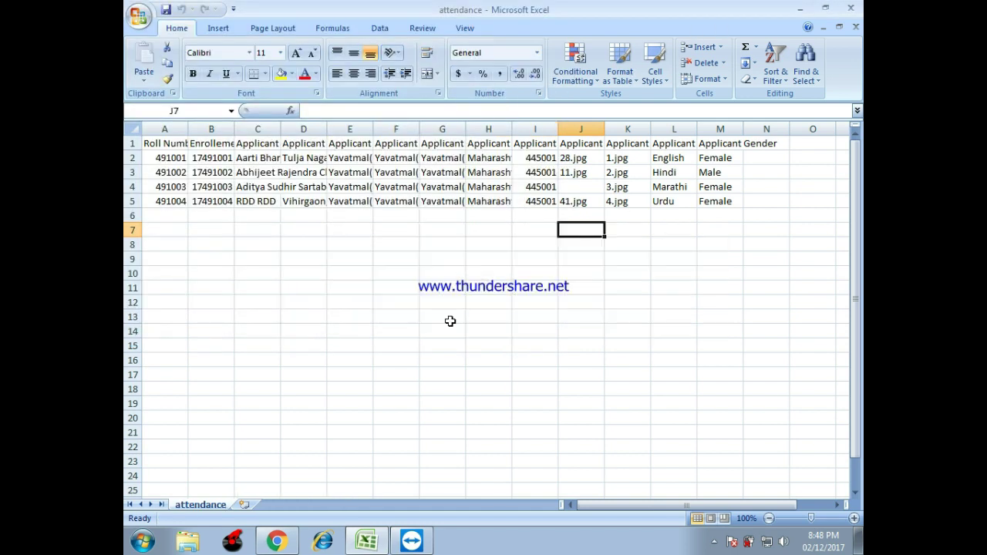
Switch back to Chrome and attach attendance.csv from the Desktop as the import sheet.
click(800, 7)
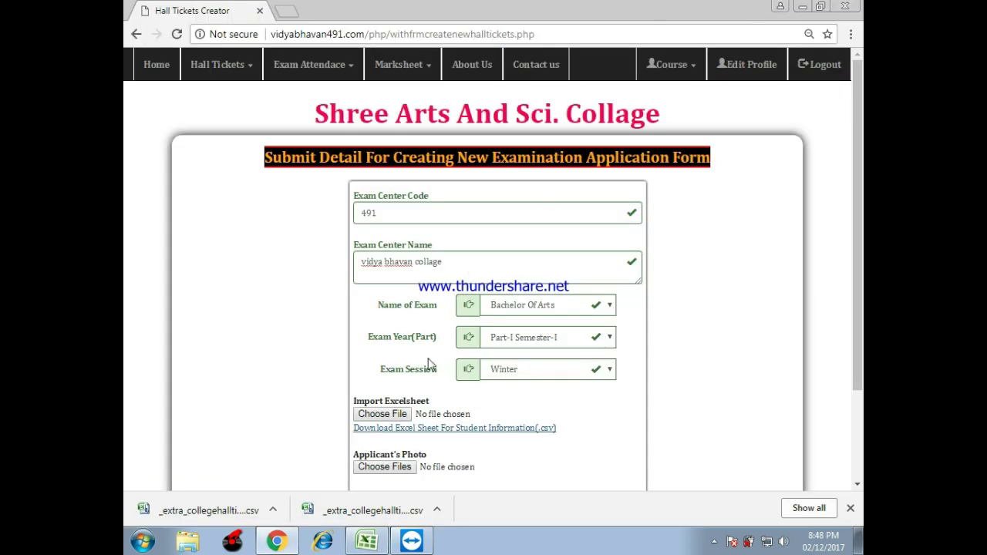
click(386, 415)
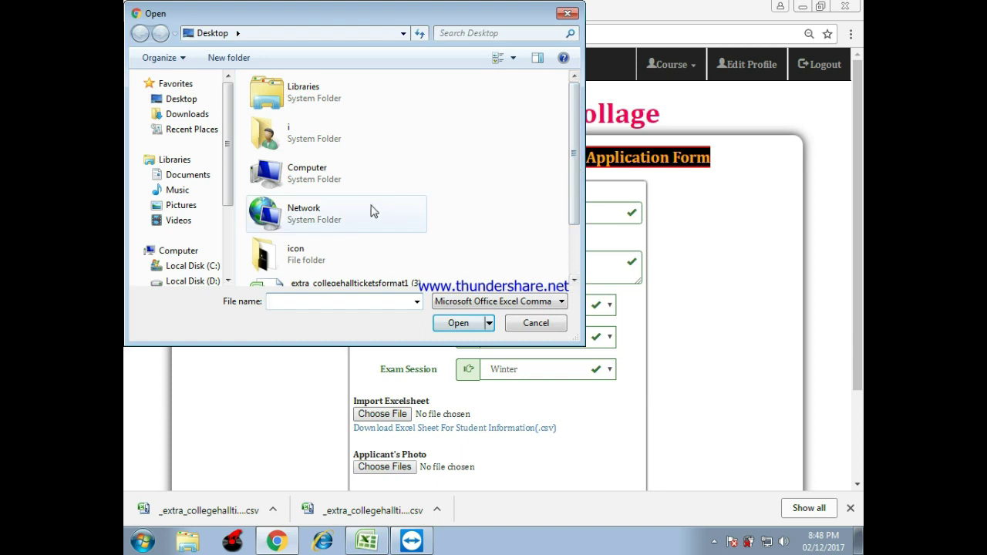
key(a)
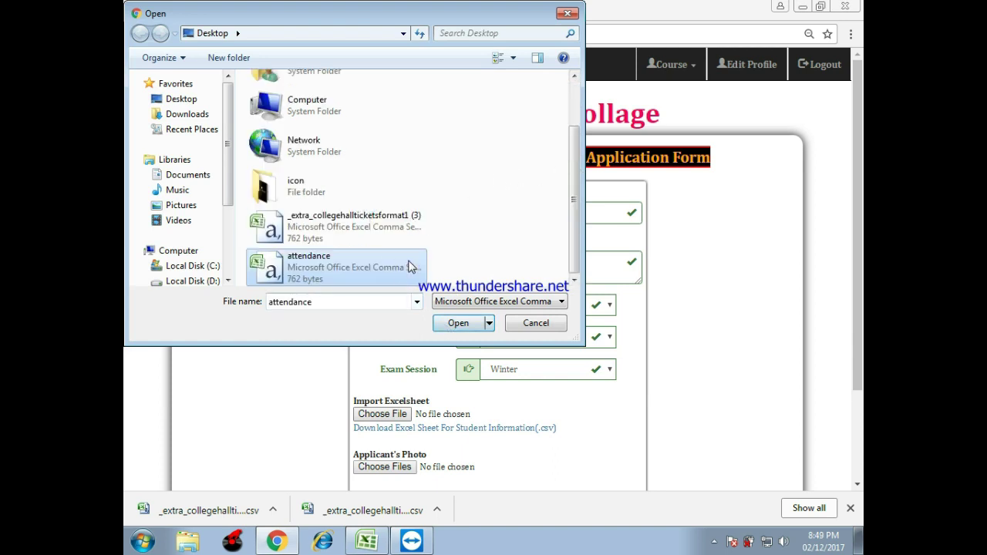
click(459, 324)
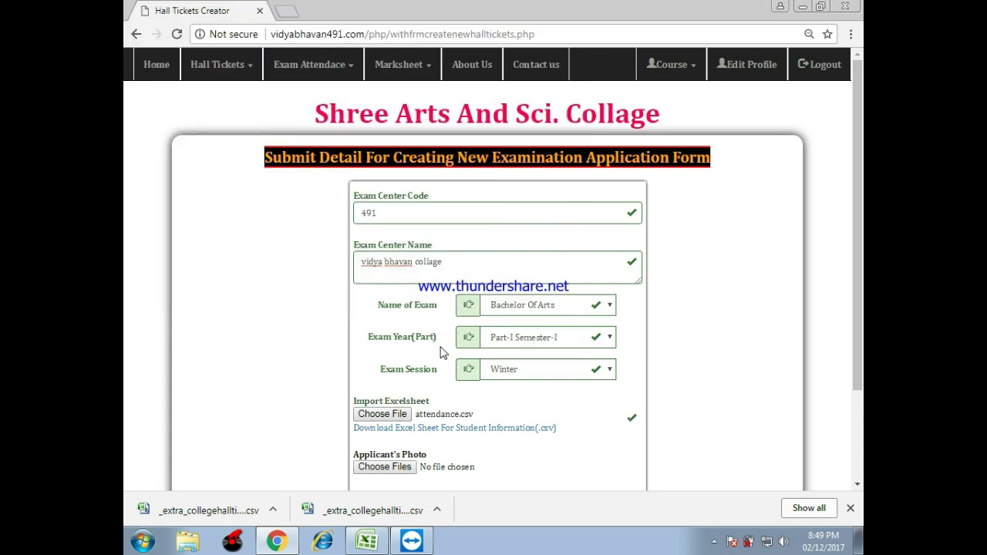
Generate the attendance sheet from the completed form and open its download page.
scroll(442, 353, down, 3)
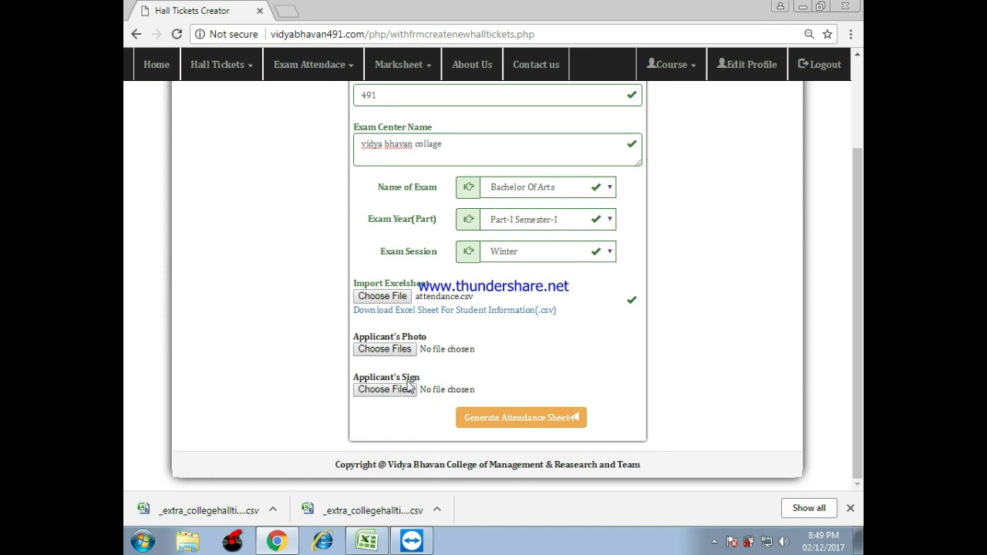
click(483, 421)
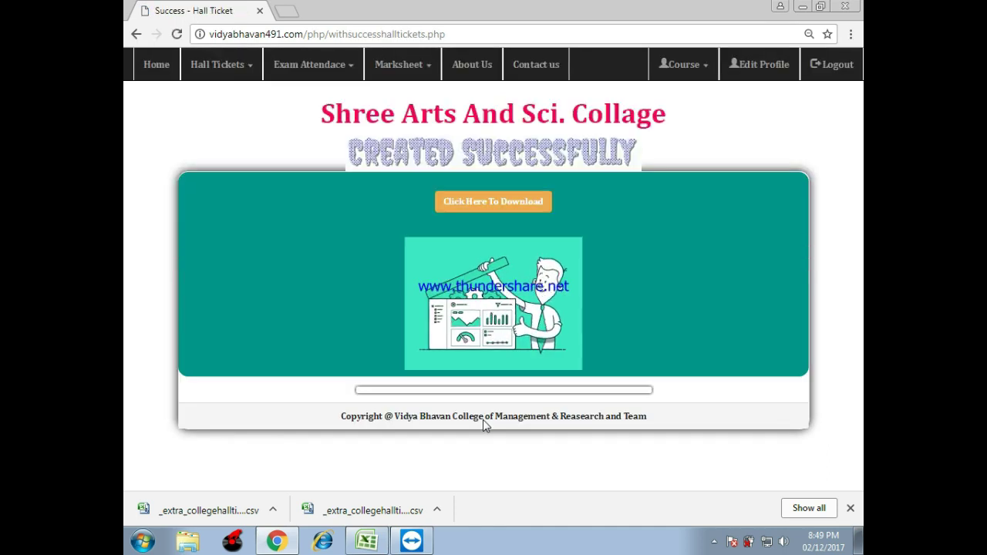
click(519, 202)
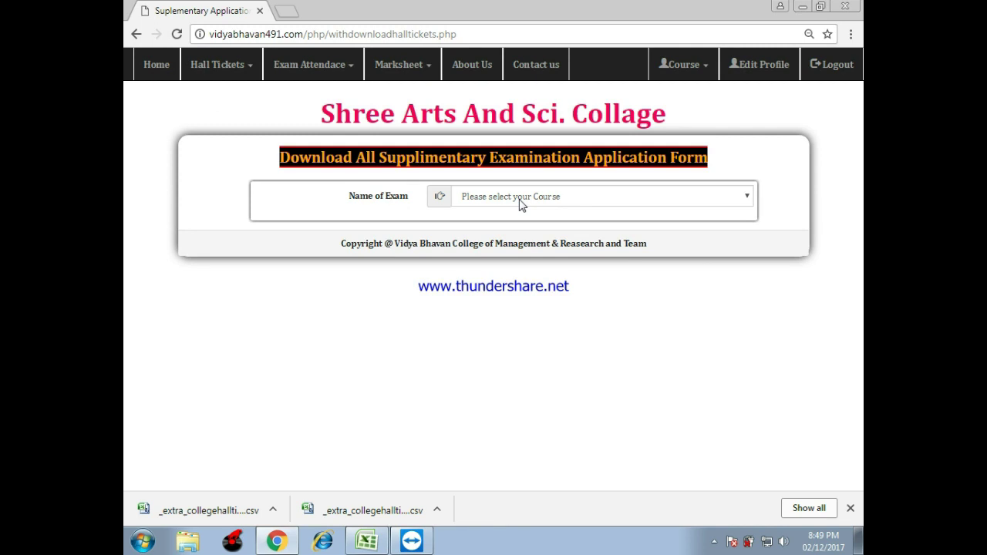
Download the zip for with955Bachelor Of ArtsPart-I Semester-I Winter-2017 and show it in its folder.
click(521, 202)
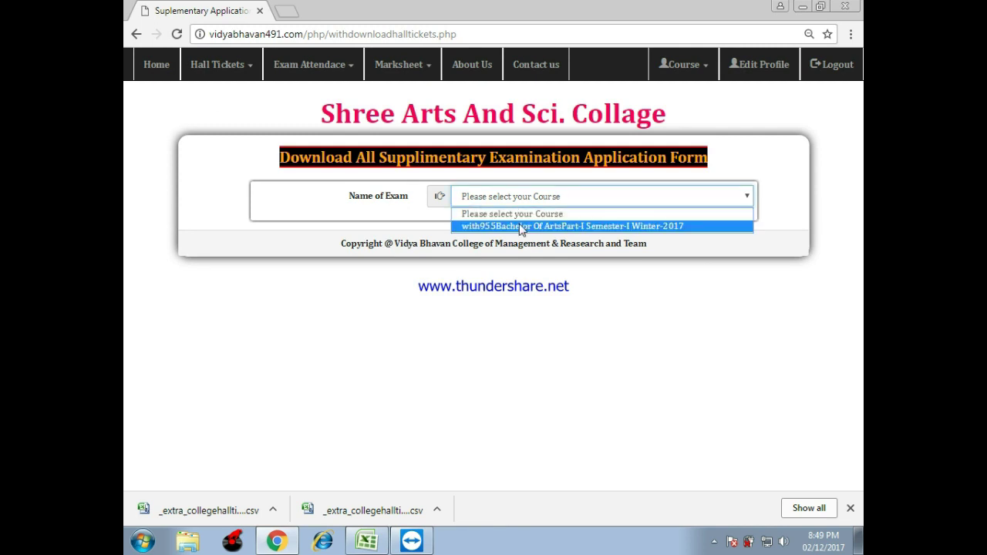
click(522, 226)
click(696, 266)
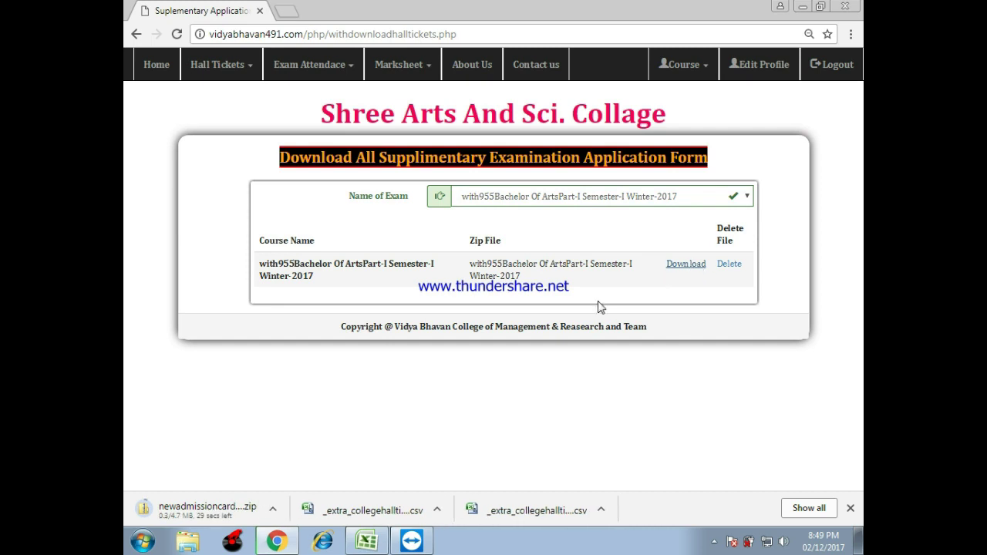
right_click(218, 513)
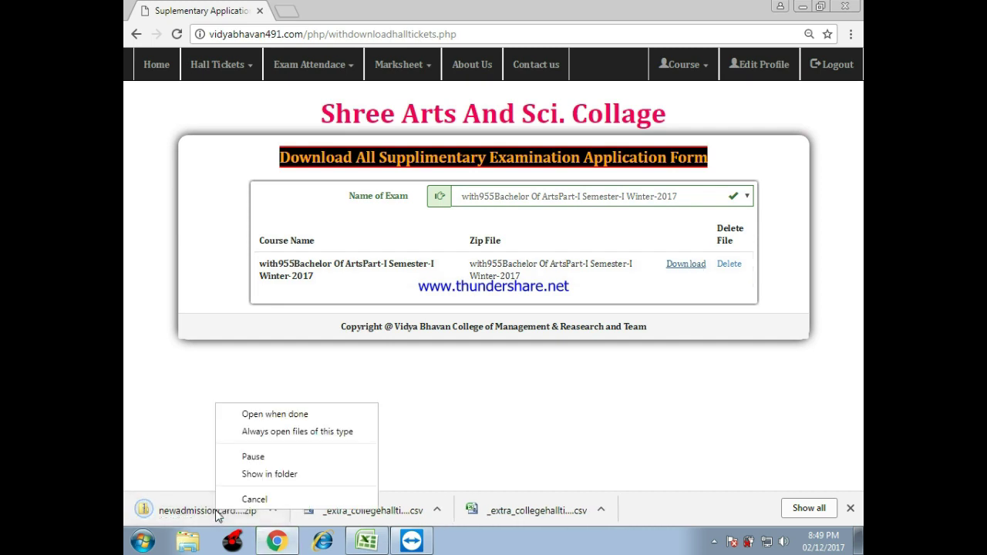
click(256, 475)
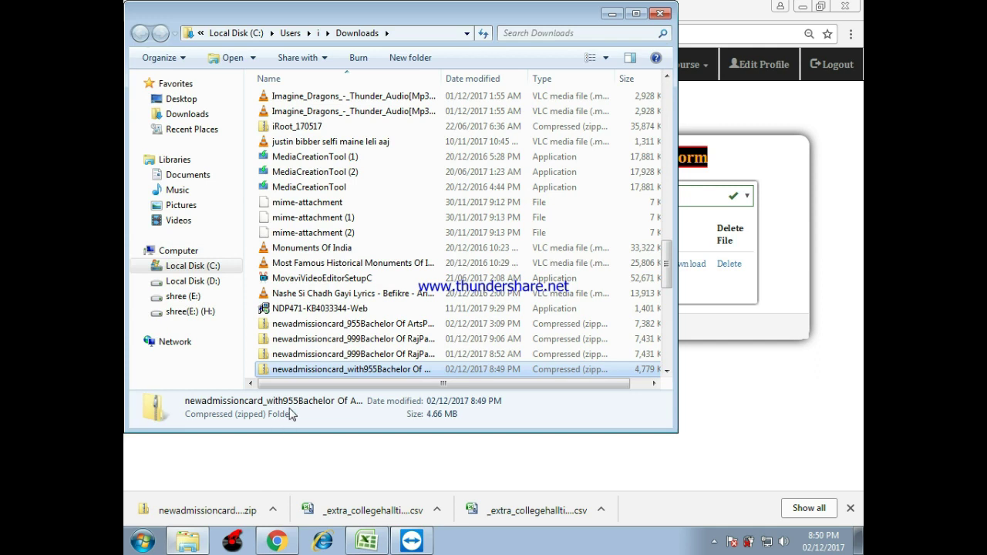
Copy the newadmissioncard_with955Bachelor Of ArtsPart-I Semester-I Winter-2017 zip from Downloads and paste it onto the Desktop.
right_click(336, 372)
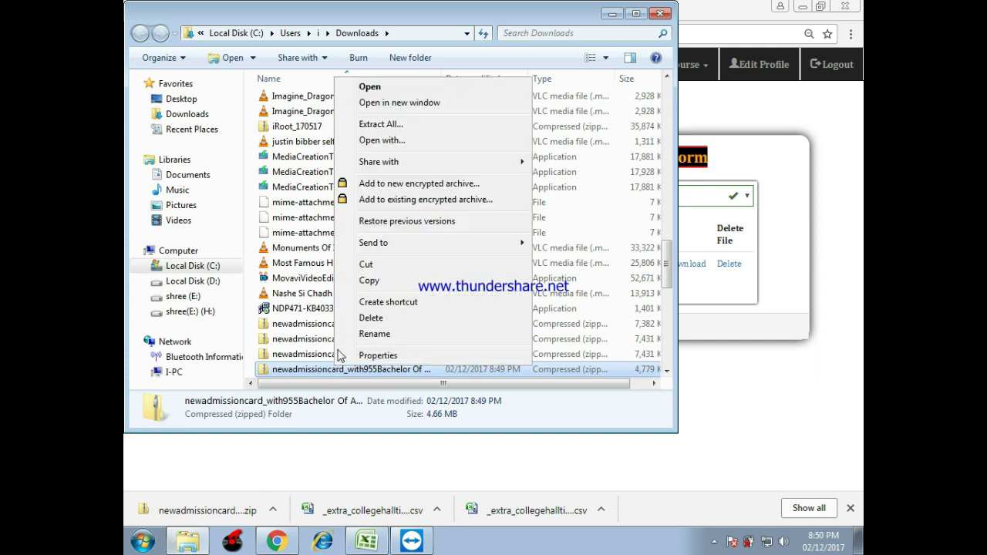
click(383, 282)
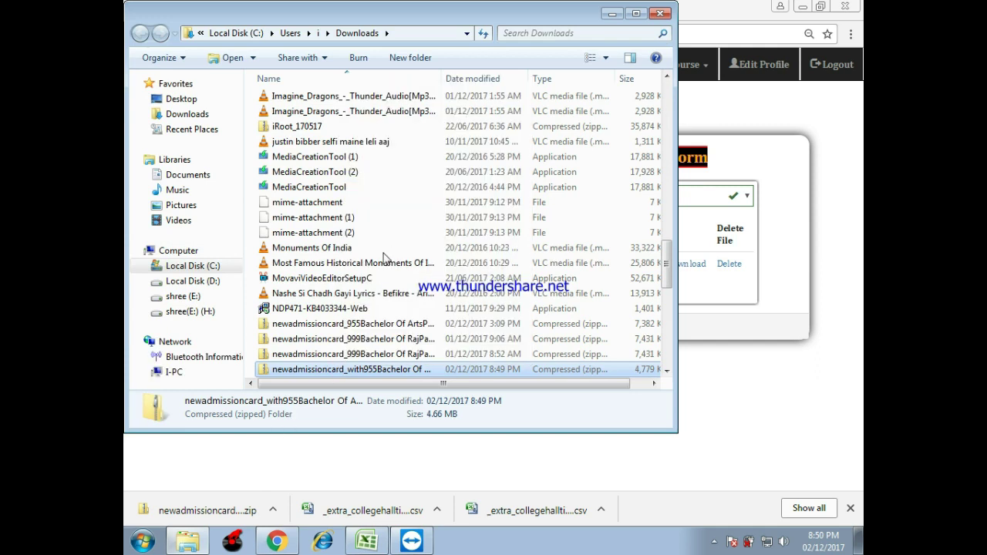
click(666, 12)
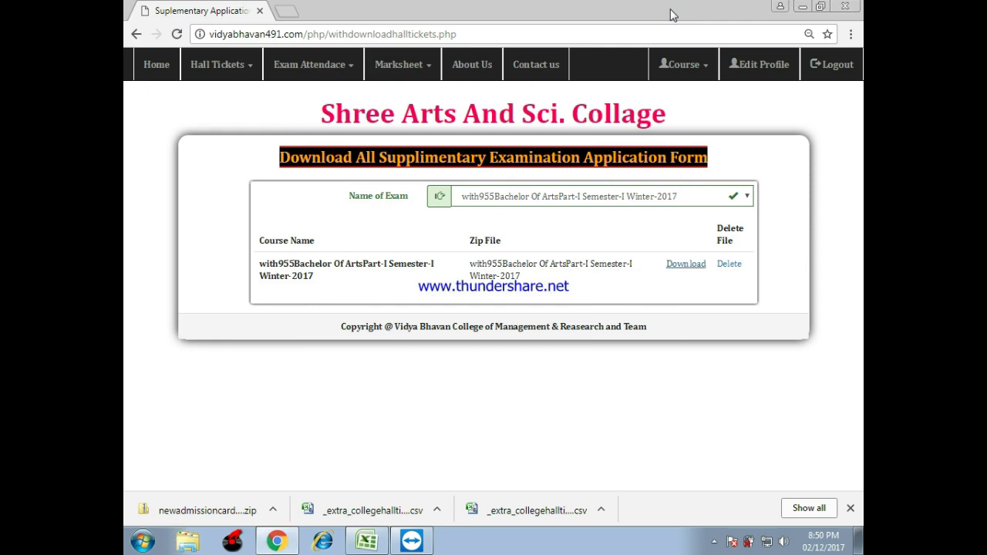
click(803, 8)
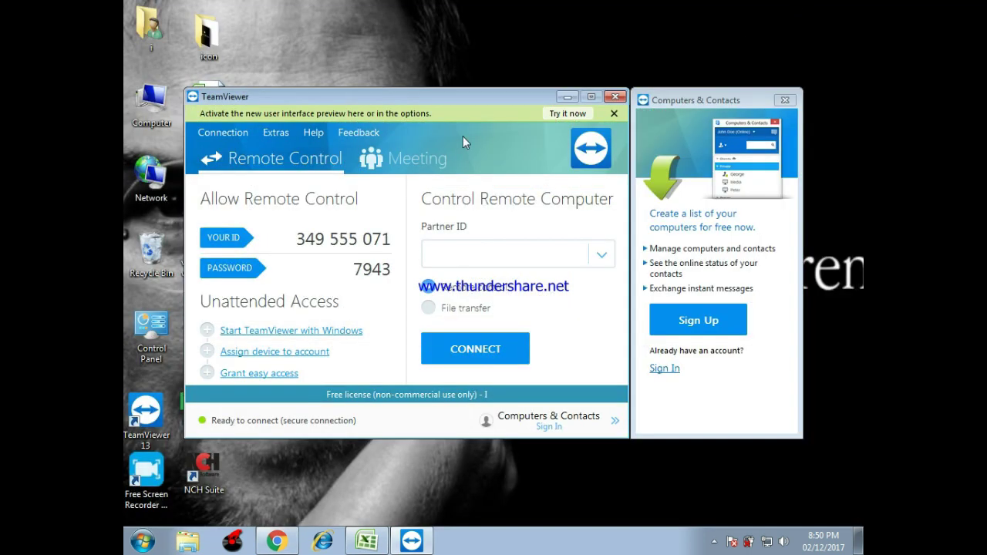
key(super+d)
right_click(258, 293)
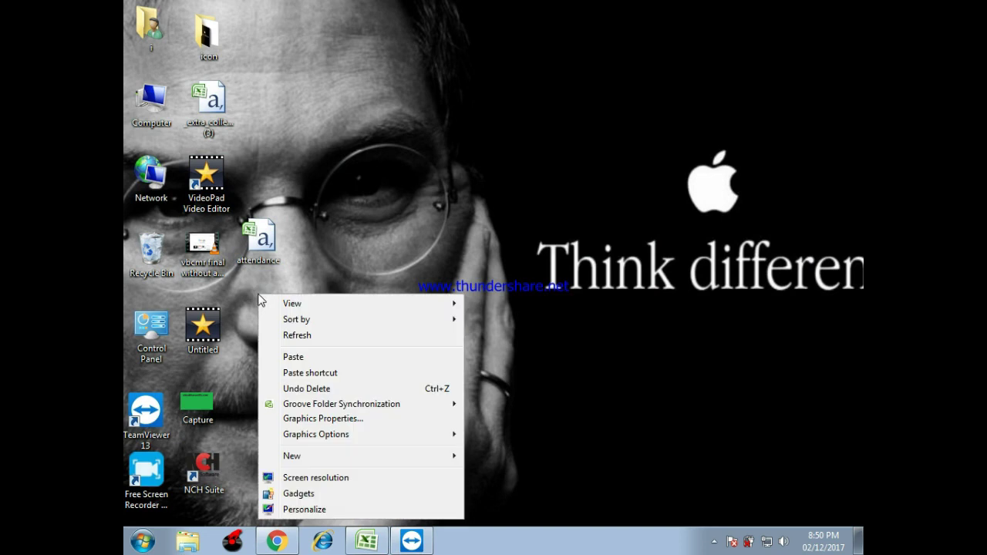
click(299, 354)
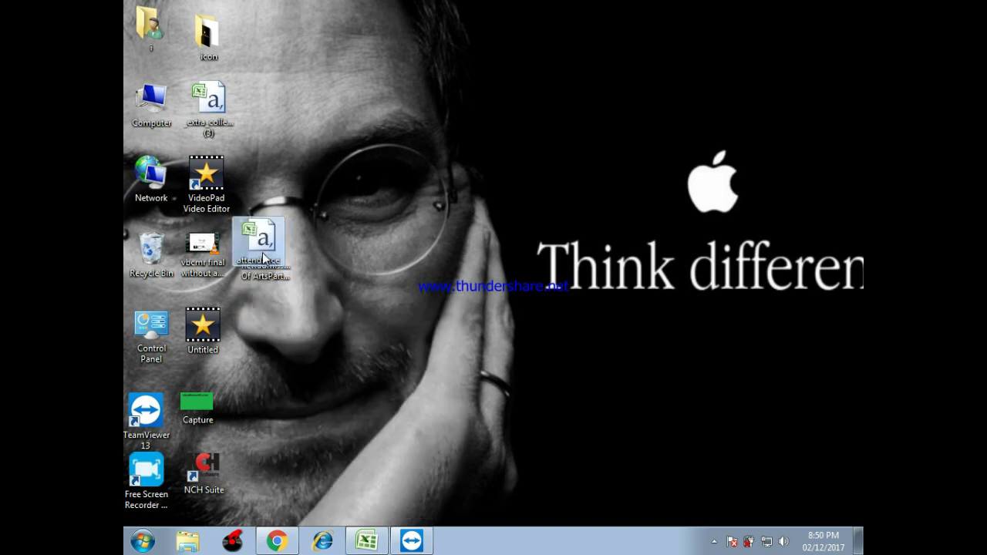
Extract the copied admission card zip directly to the Desktop folder, keeping the option to show extracted files when complete.
click(257, 290)
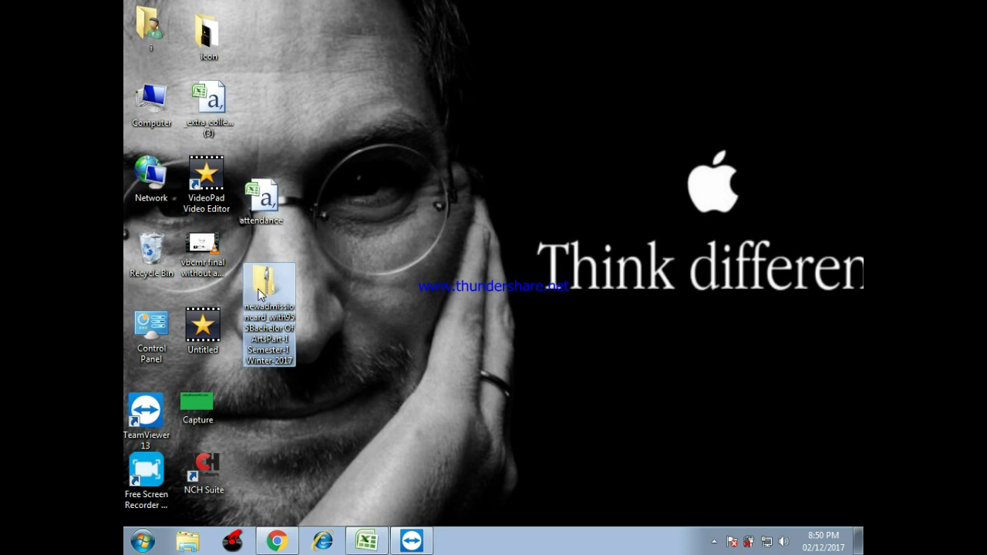
right_click(259, 293)
click(295, 269)
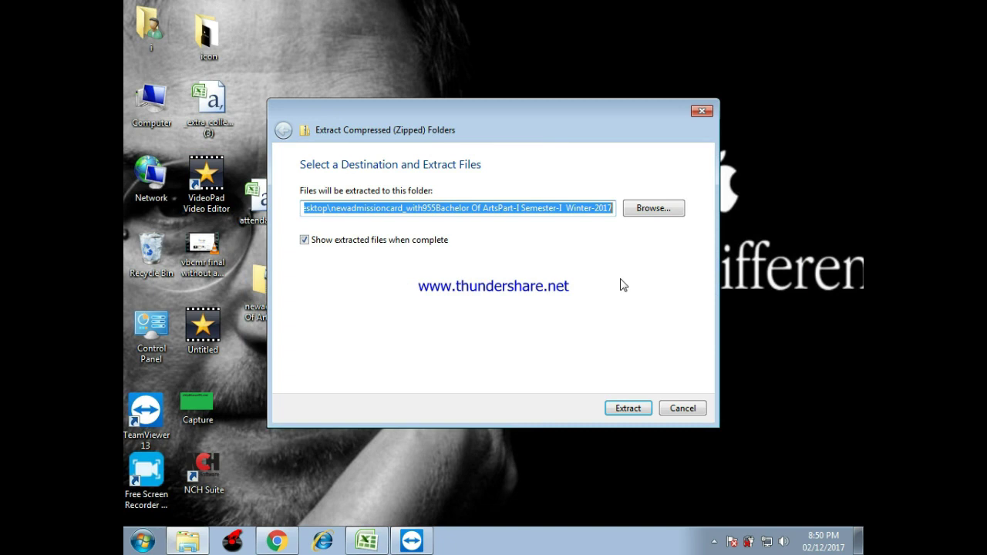
click(642, 222)
click(426, 218)
click(503, 358)
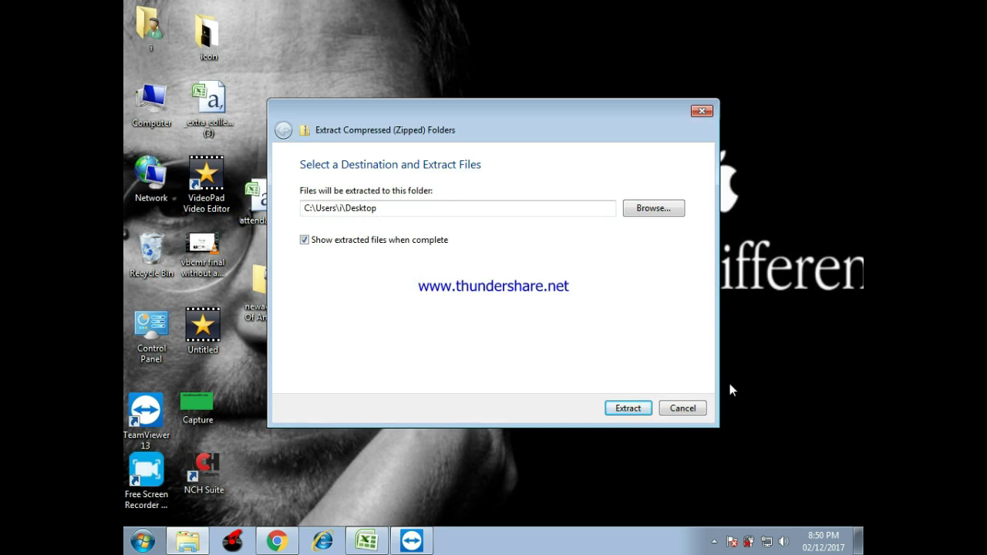
click(631, 408)
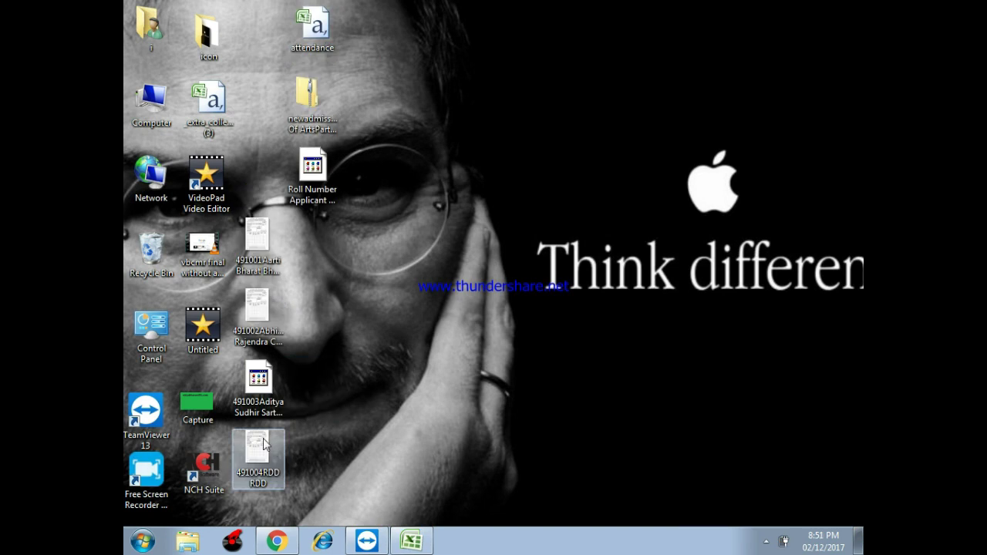
Open the last extracted admission card image in Windows Photo Viewer and examine its applicant details and subject table up close.
click(264, 443)
double_click(264, 443)
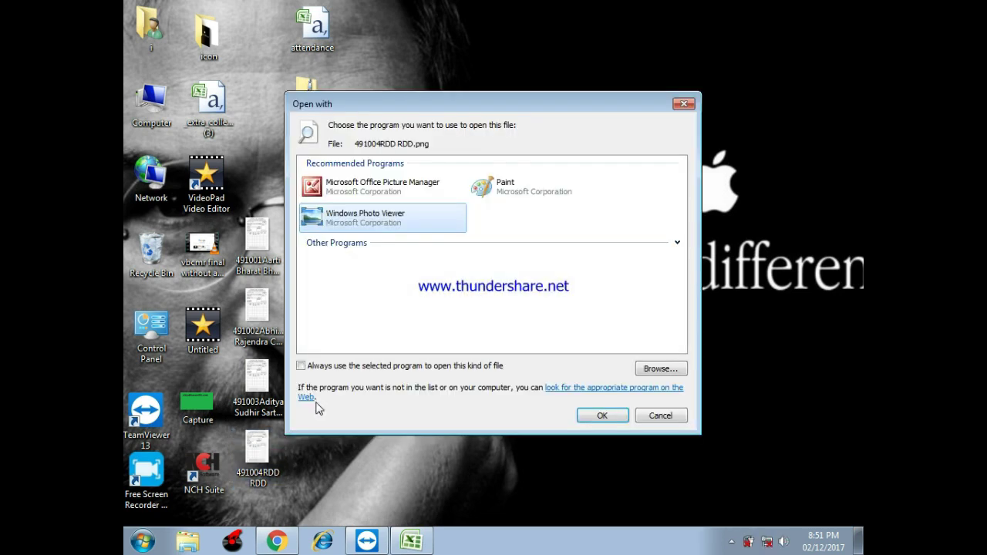
click(591, 419)
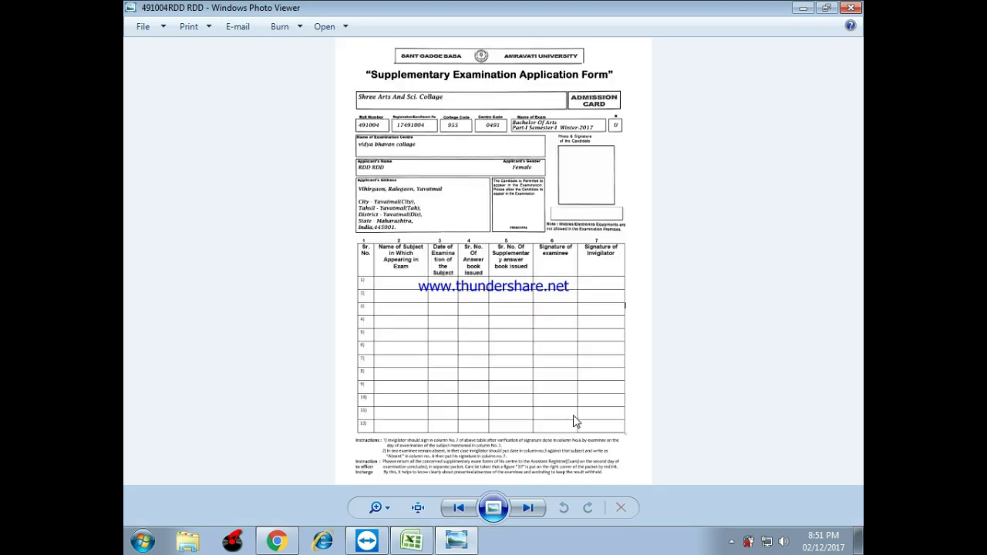
scroll(376, 220, up, 2)
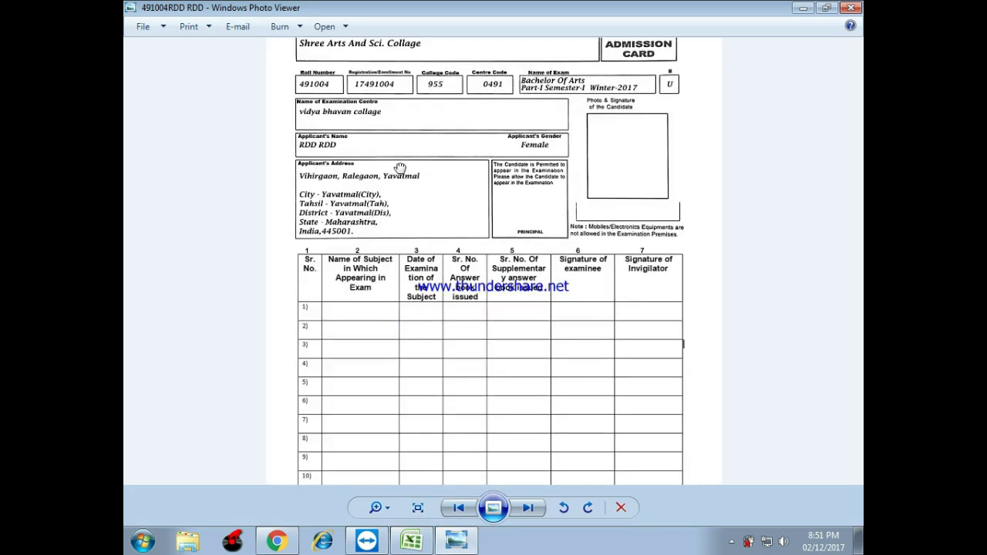
scroll(402, 324, down, 1)
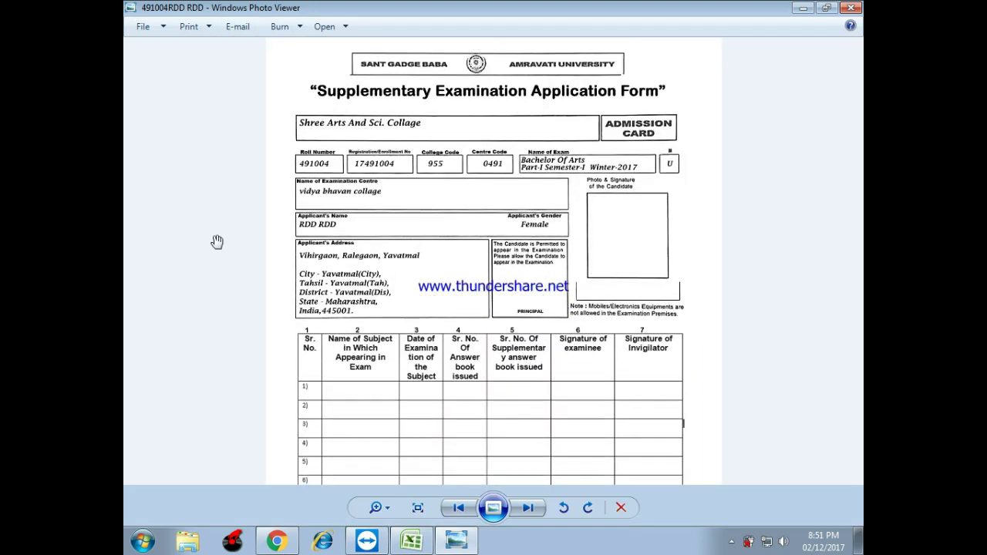